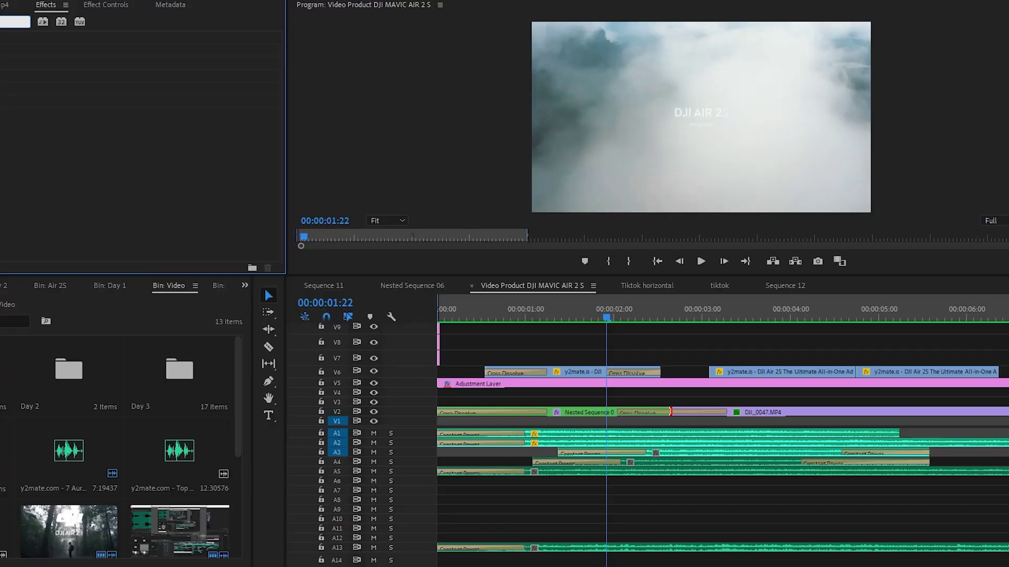
# Search the effects library for "cross", then clear the search
pyautogui.write('cross')
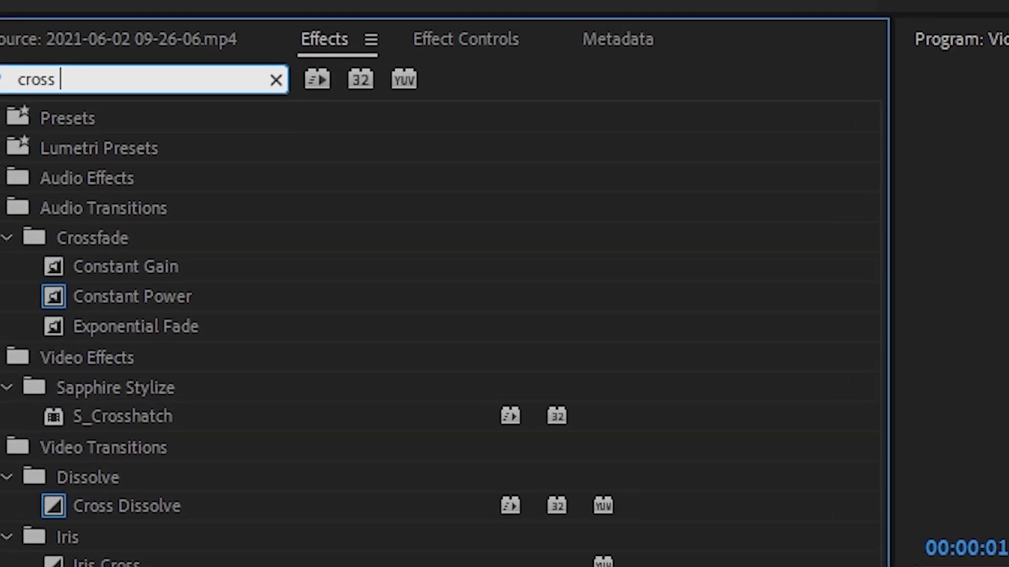
pyautogui.press('BackSpace')
pyautogui.press('BackSpace')
pyautogui.press('BackSpace')
pyautogui.press('BackSpace')
pyautogui.press('BackSpace')
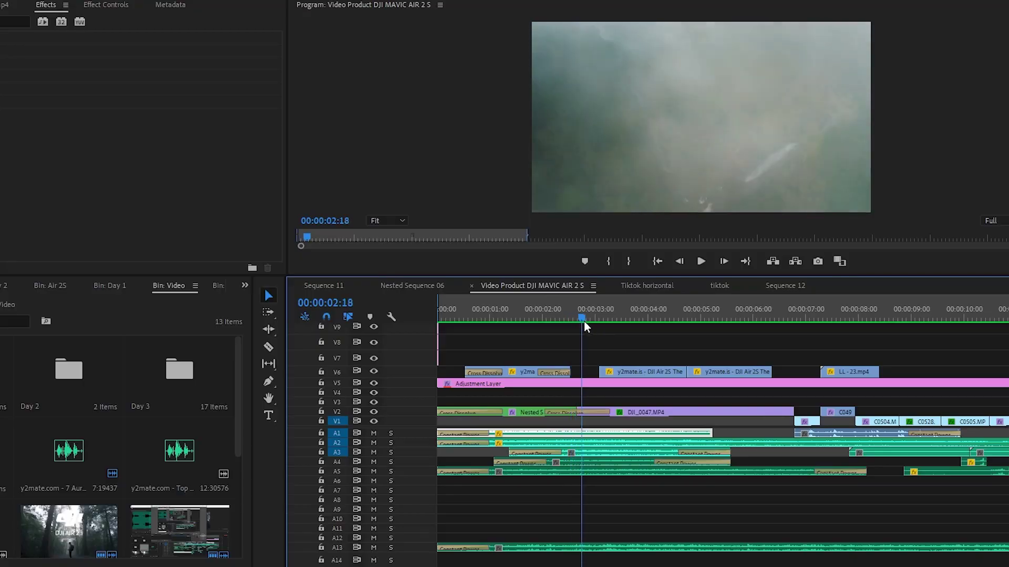
# Review the opening DJI AIR 2S title and aerial shots, from the sequence start to about 00:00:06:09
pyautogui.moveTo(584, 321); pyautogui.dragTo(680, 406)
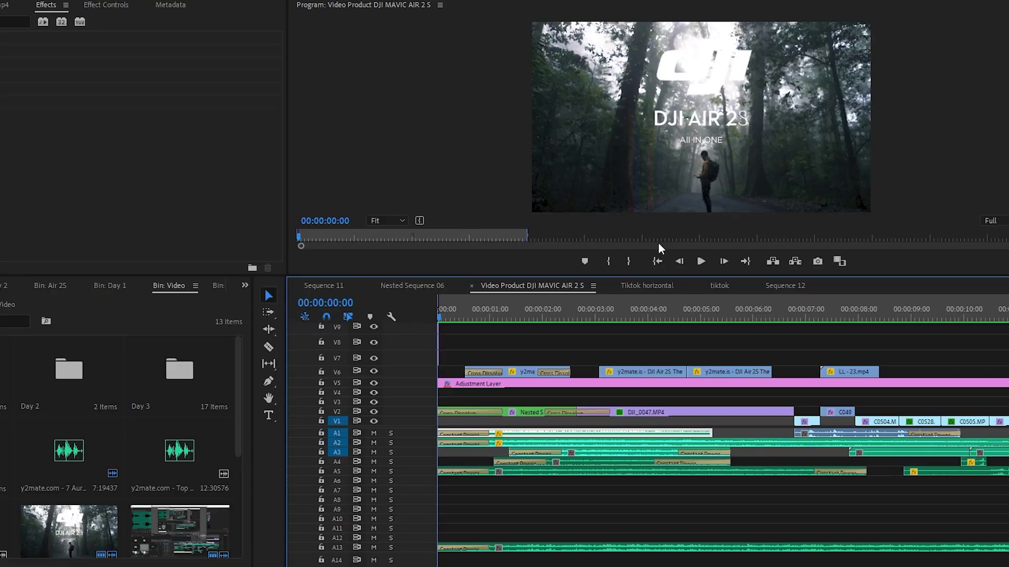
pyautogui.click(558, 354)
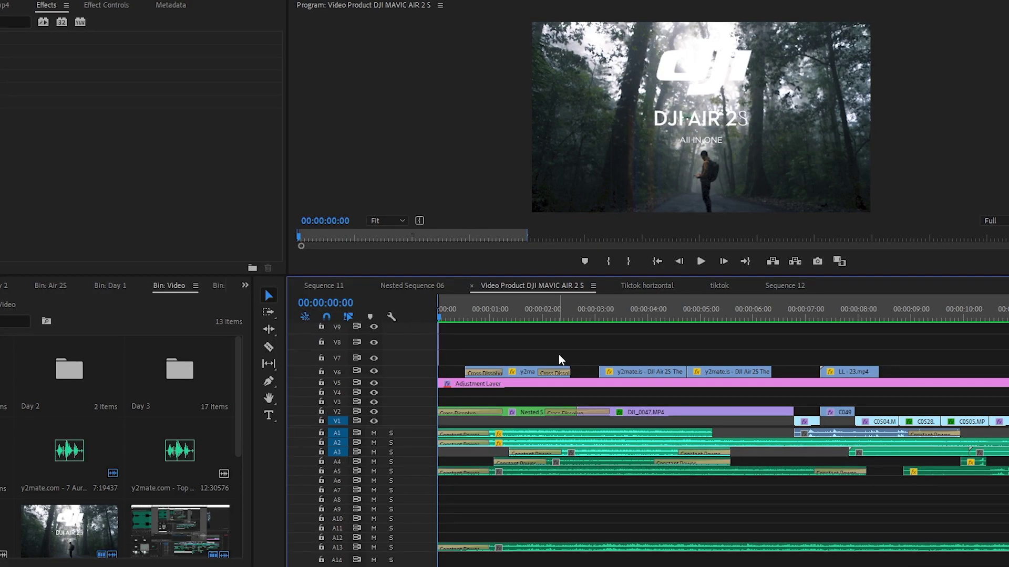
pyautogui.press('\\')
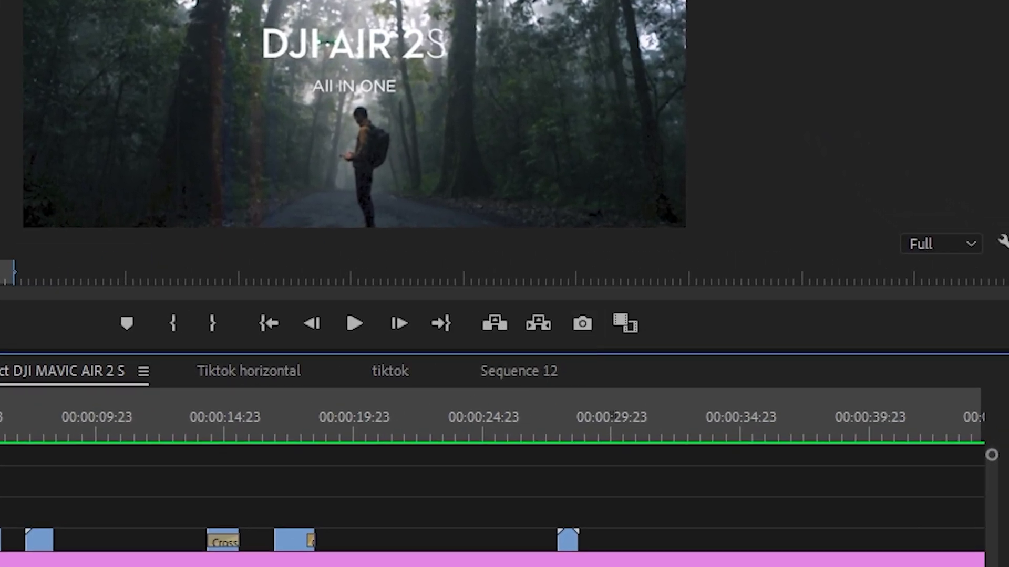
pyautogui.press('\\')
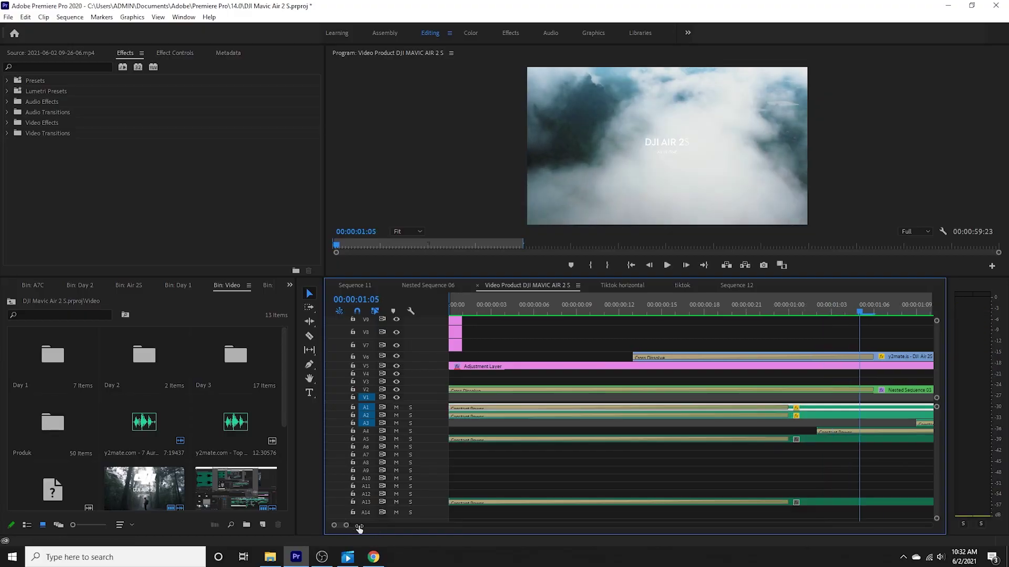
pyautogui.moveTo(352, 526); pyautogui.dragTo(395, 525)
pyautogui.press('space')
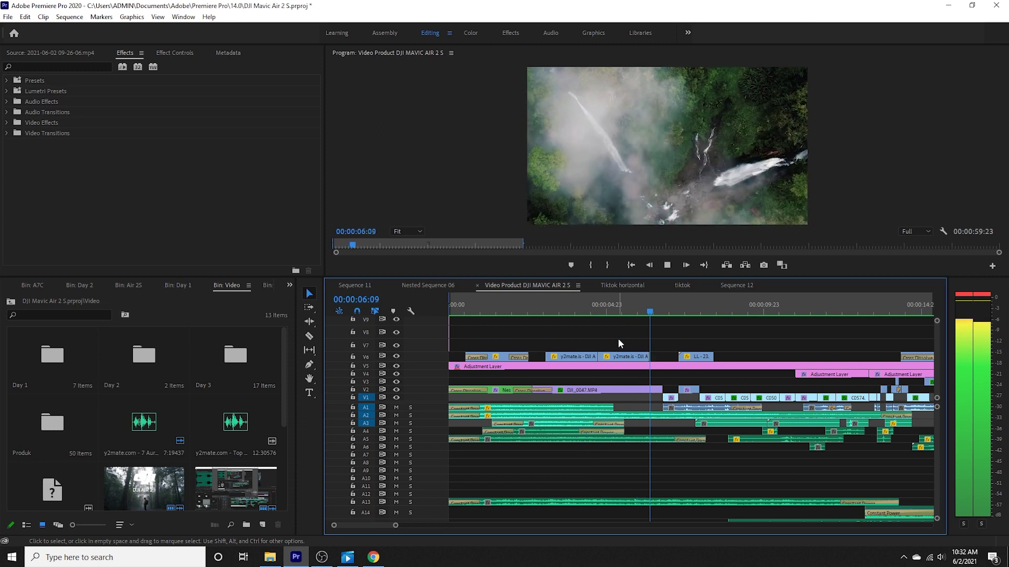
pyautogui.press('space')
pyautogui.moveTo(395, 526); pyautogui.dragTo(376, 525)
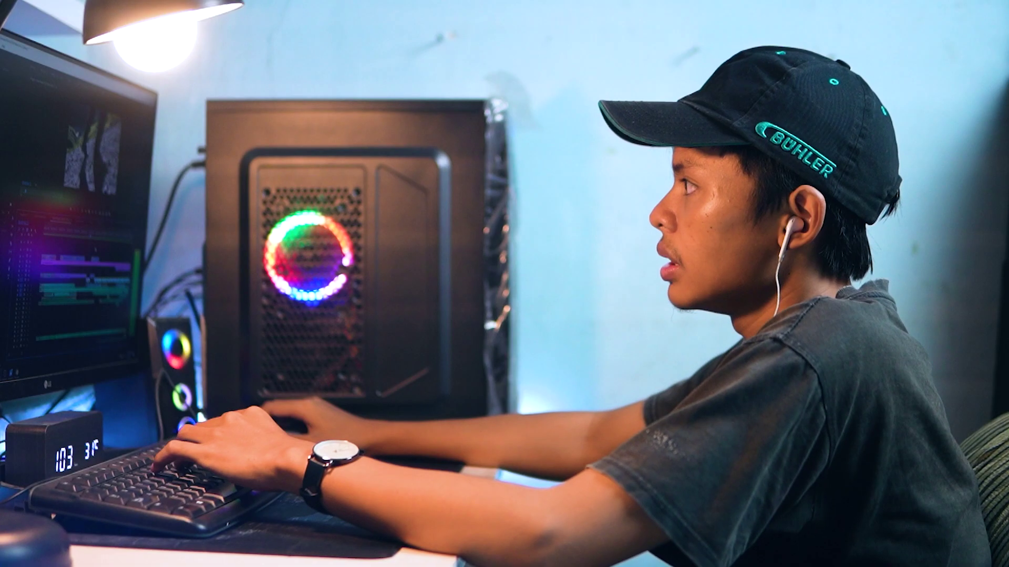
# Play the hiking shots from 00:00:07:15 to the close-up of the man in the cap at about 00:00:10:03
pyautogui.press('space')
pyautogui.press('space')
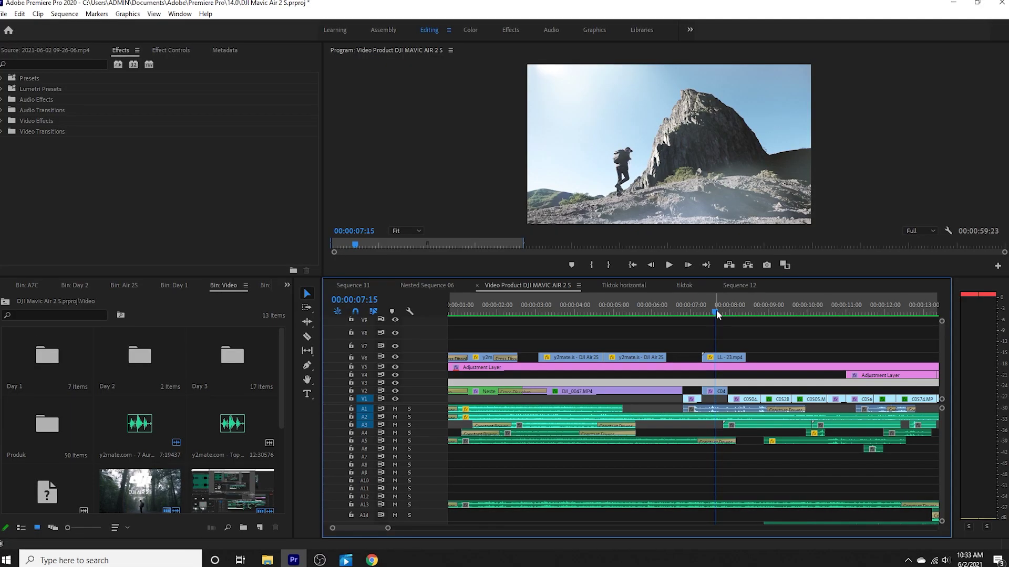
pyautogui.moveTo(717, 311); pyautogui.dragTo(716, 311)
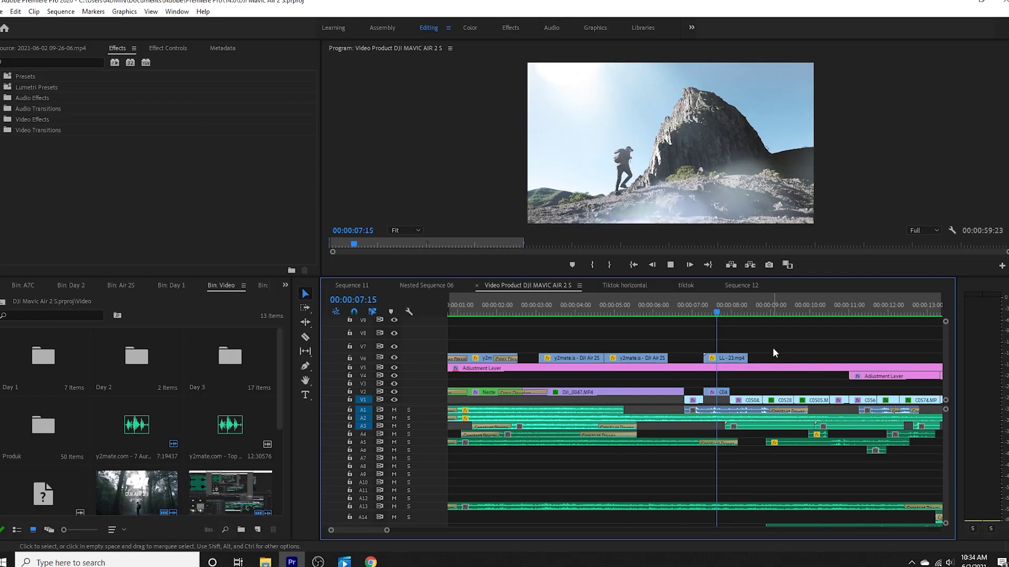
pyautogui.press('space')
pyautogui.press('space')
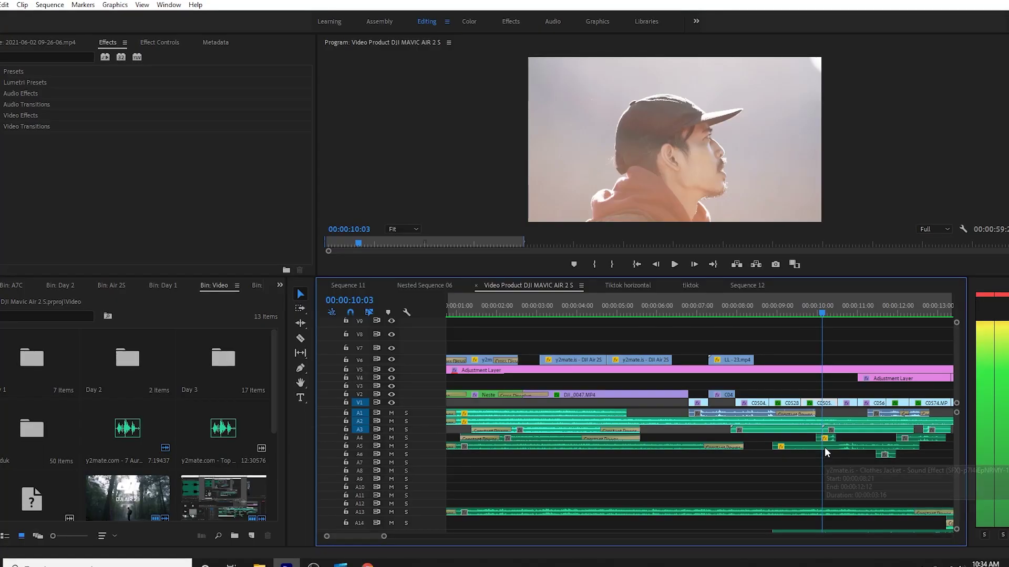
pyautogui.moveTo(825, 448); pyautogui.dragTo(787, 487)
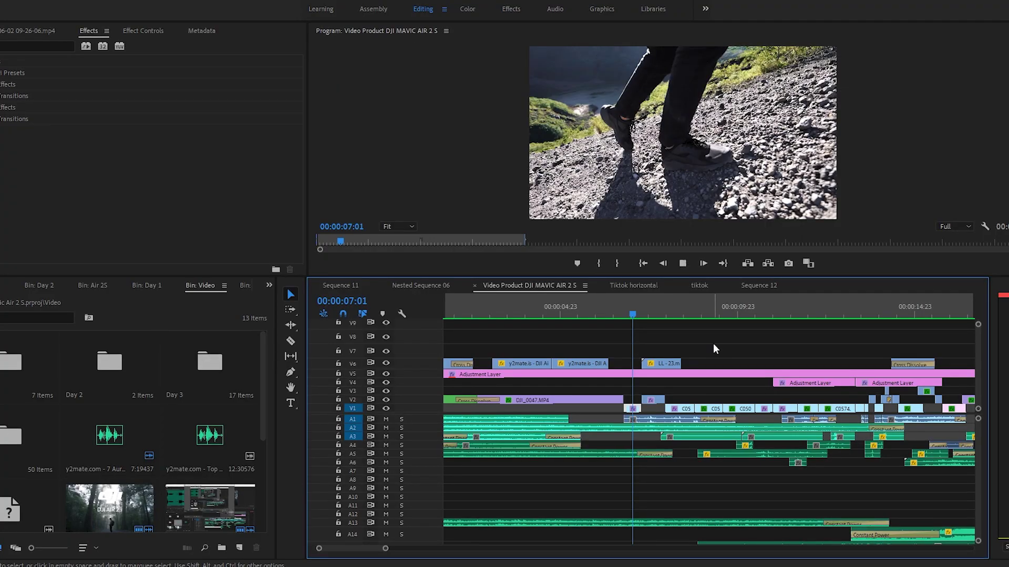
# Replay the walking and backpack shots from about 00:00:07:01 to just before the first backpack-opening clip
pyautogui.press('space')
pyautogui.click(643, 263)
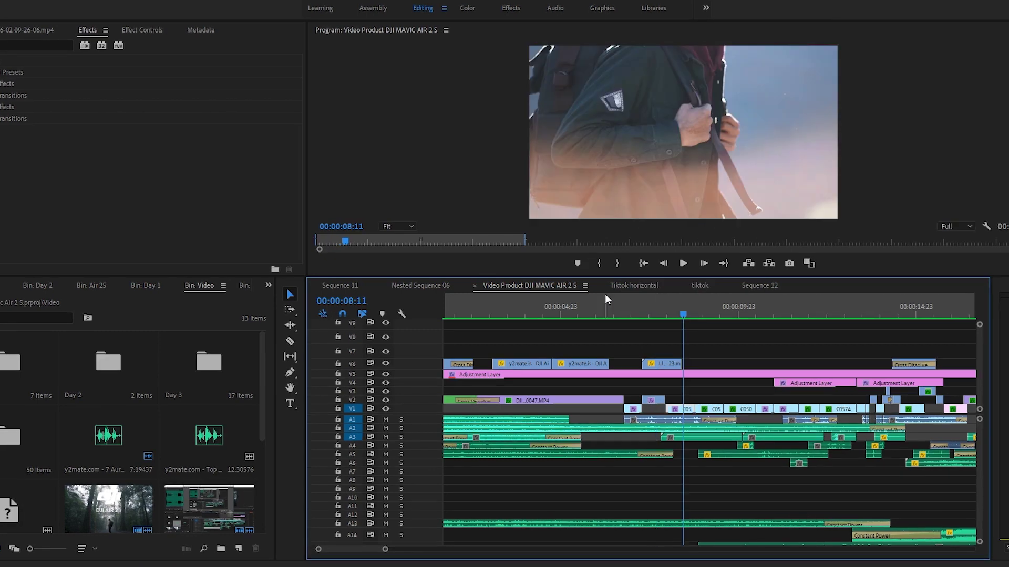
pyautogui.press('Delete')
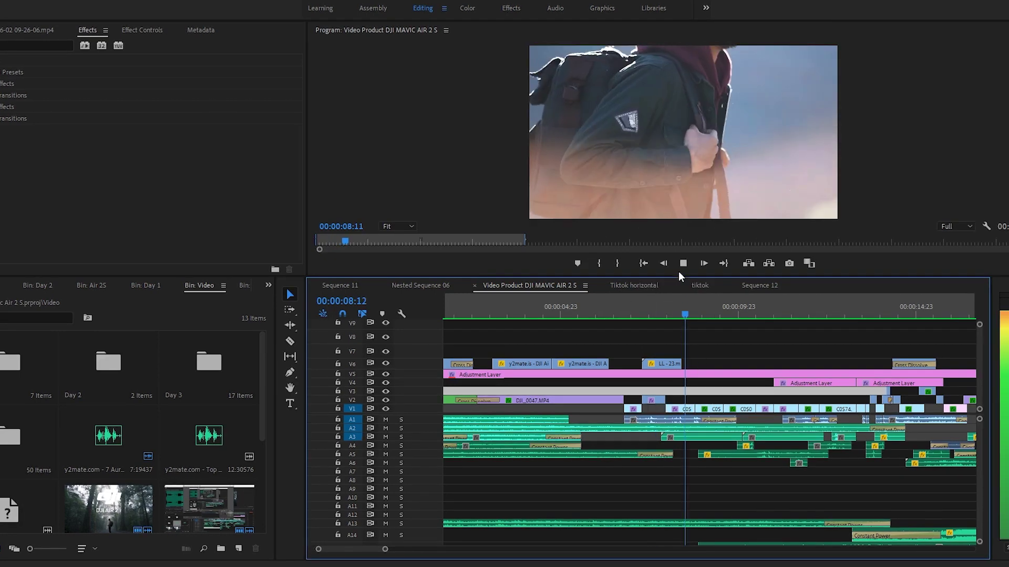
pyautogui.click(741, 364)
pyautogui.press('space')
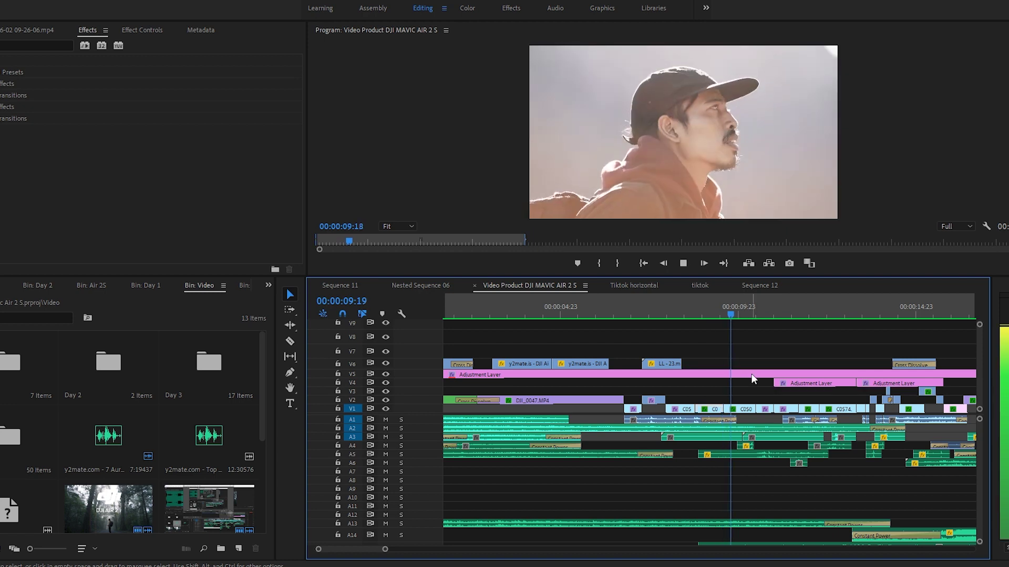
pyautogui.press('space')
pyautogui.click(786, 315)
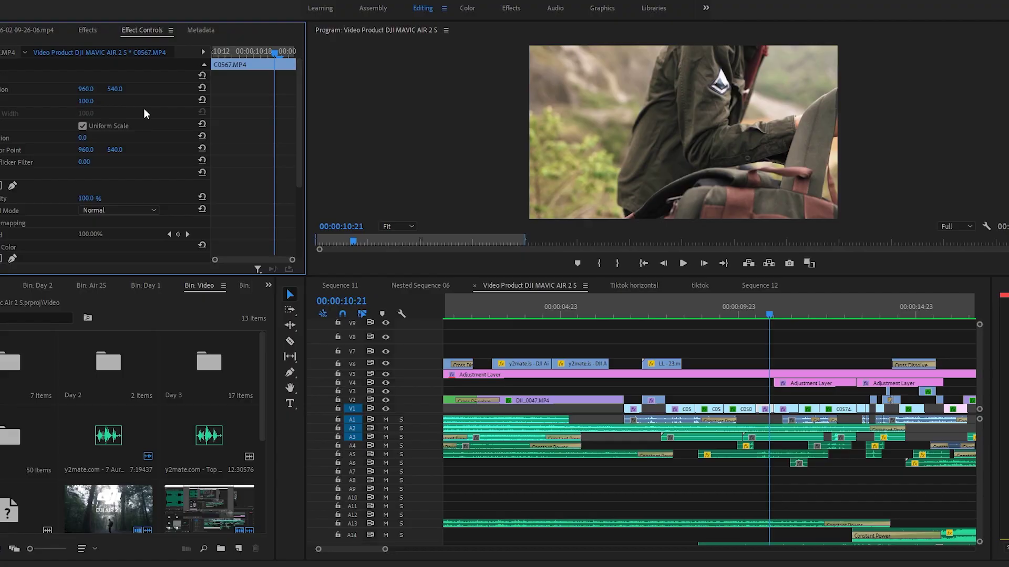
# Examine the transitions between the backpack-opening and drone-bag clips from 00:00:10:21 to about 00:00:13:12
pyautogui.hotkey('ctrl', 'shift', 'a')
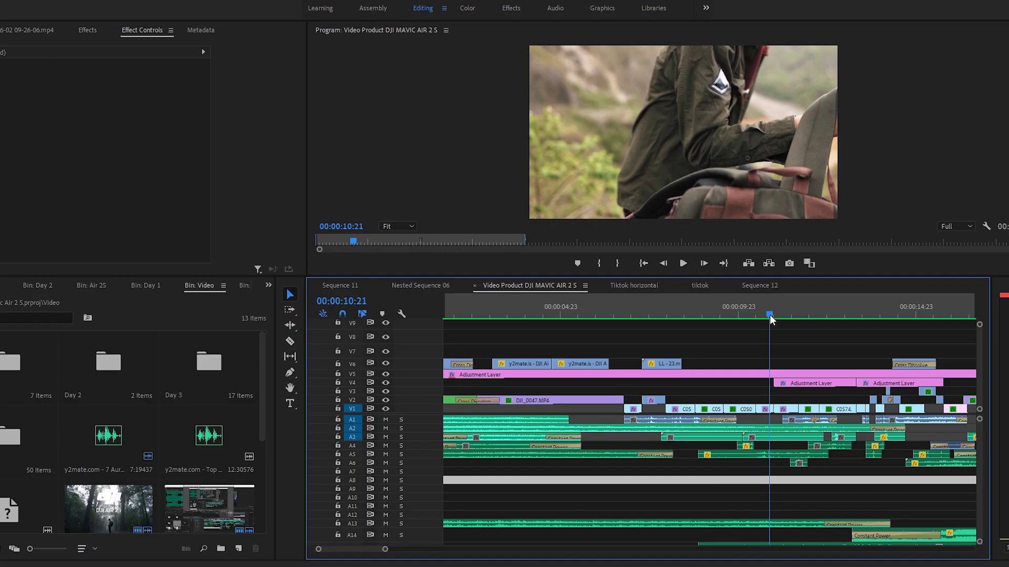
pyautogui.moveTo(770, 314); pyautogui.dragTo(758, 314)
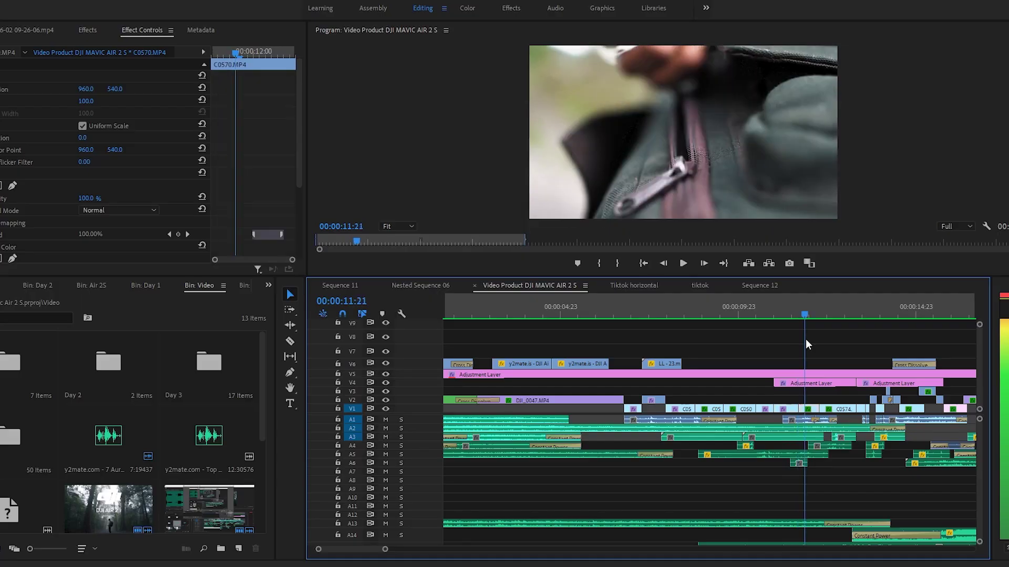
pyautogui.moveTo(804, 347); pyautogui.dragTo(763, 351)
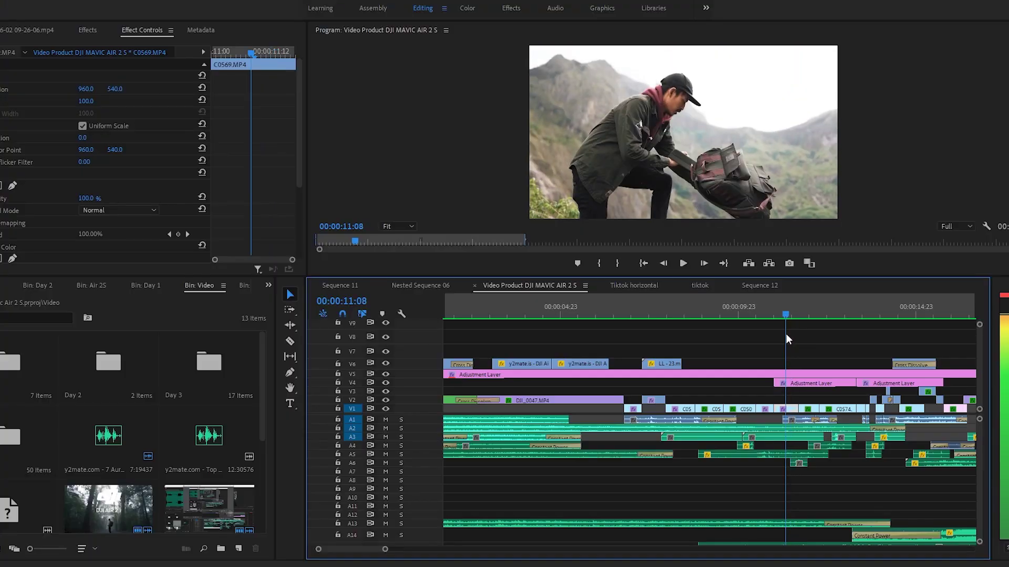
pyautogui.press('space')
pyautogui.press('space')
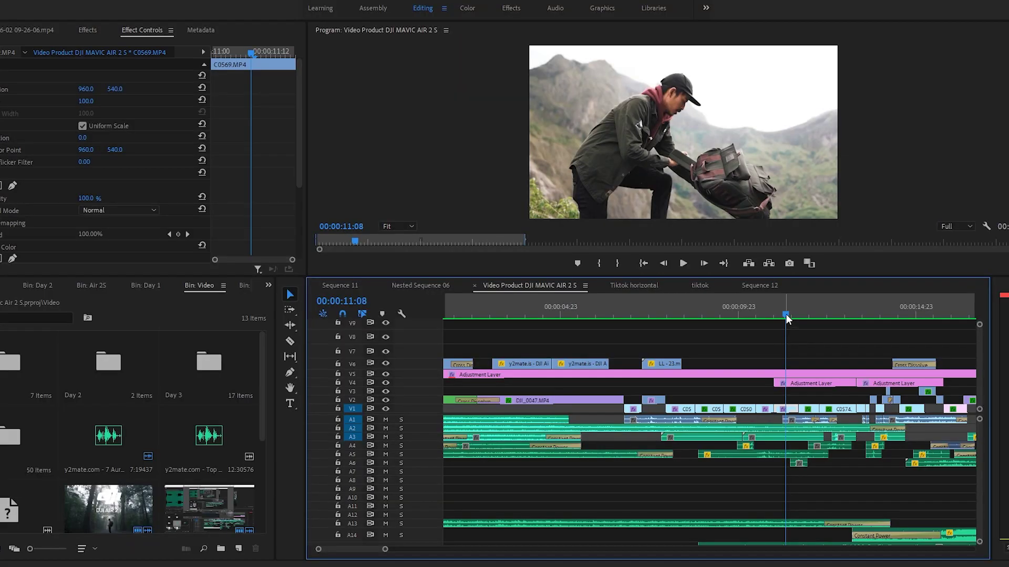
pyautogui.moveTo(786, 314); pyautogui.dragTo(822, 347)
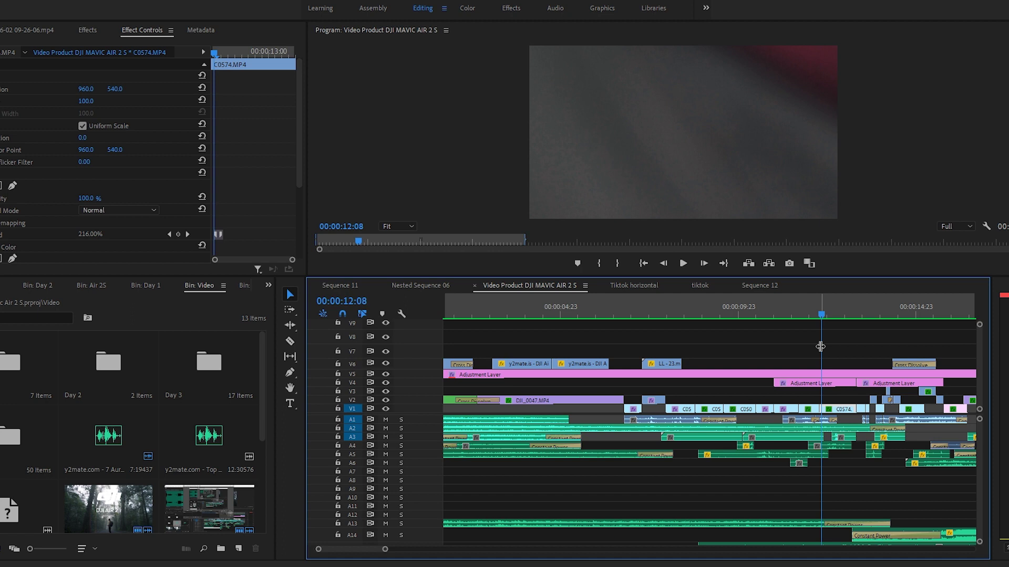
pyautogui.moveTo(820, 347); pyautogui.dragTo(855, 321)
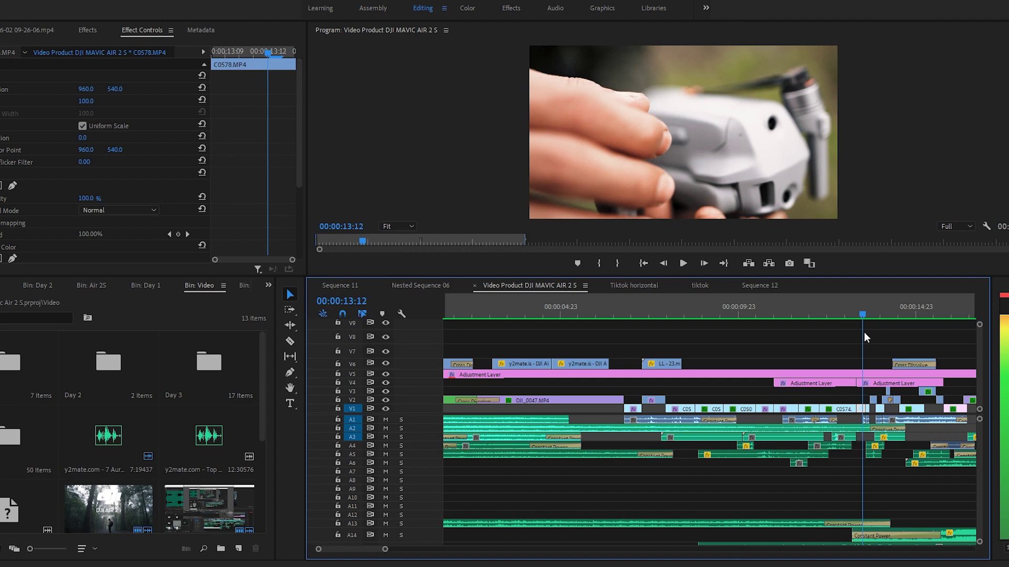
pyautogui.moveTo(870, 340); pyautogui.dragTo(852, 341)
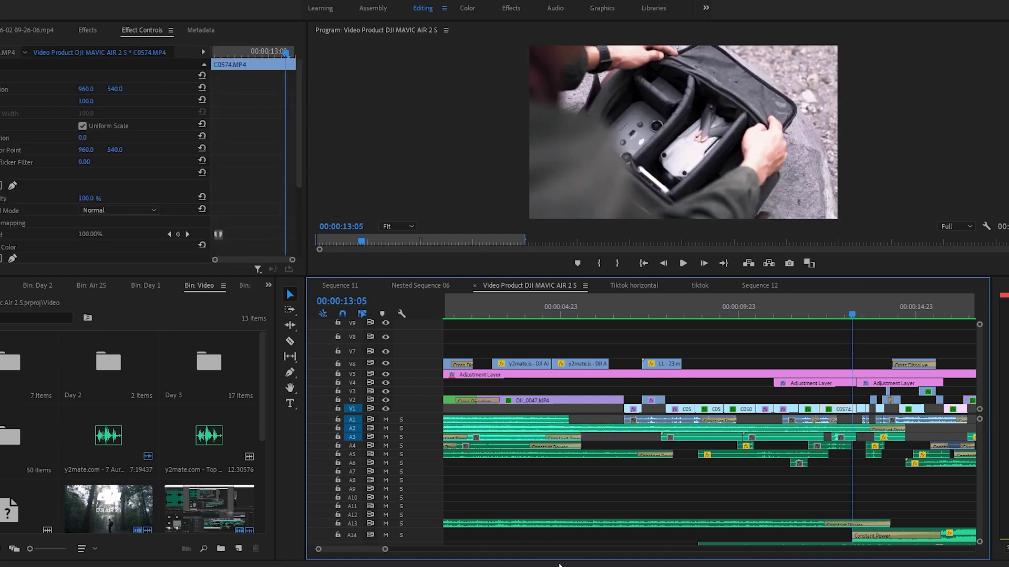
# Play the drone unfolding and controller shots, and return to the start of clip C0578.MP4 at 00:00:13:09
pyautogui.moveTo(385, 550); pyautogui.dragTo(412, 549)
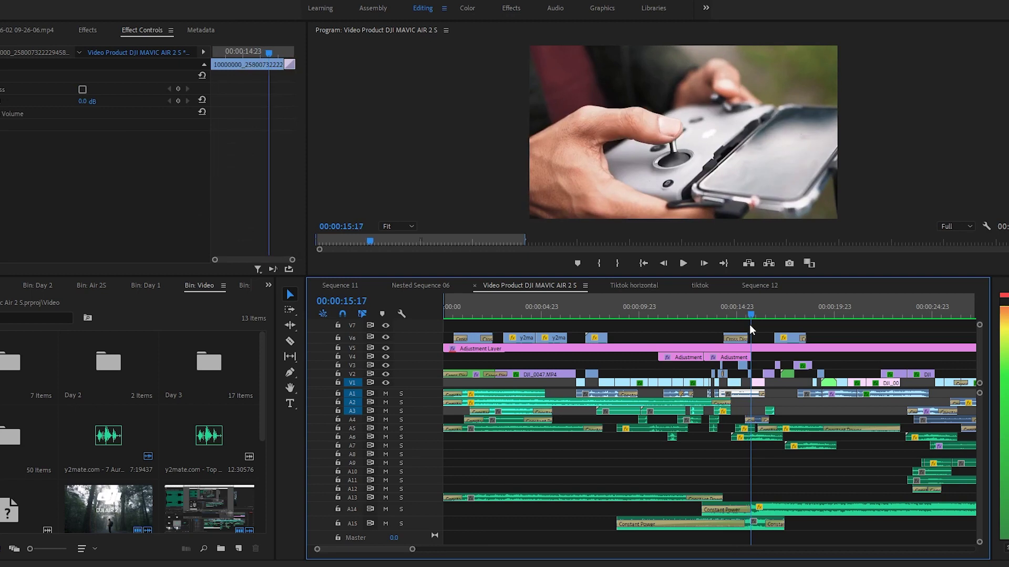
pyautogui.press('space')
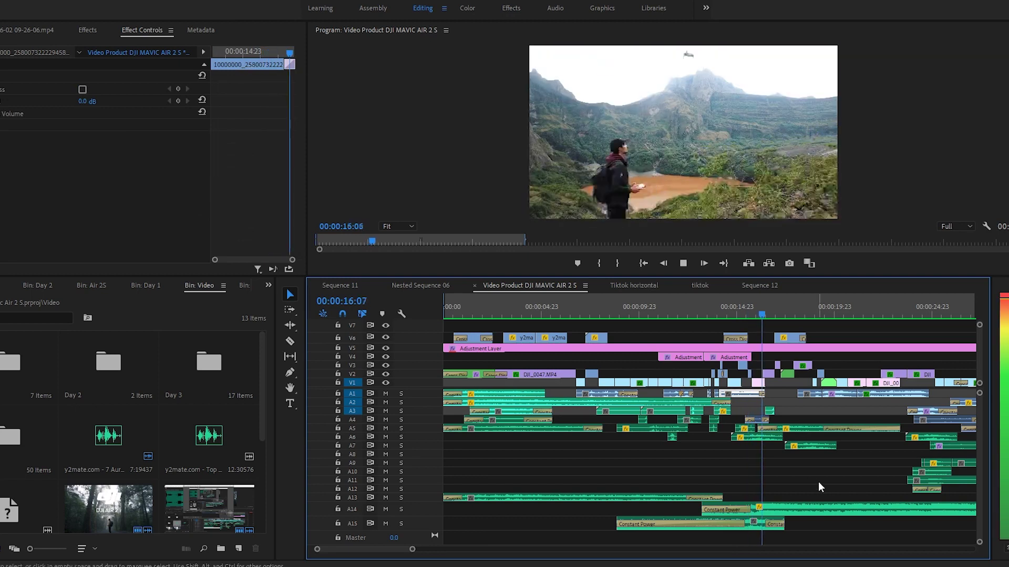
pyautogui.click(697, 315)
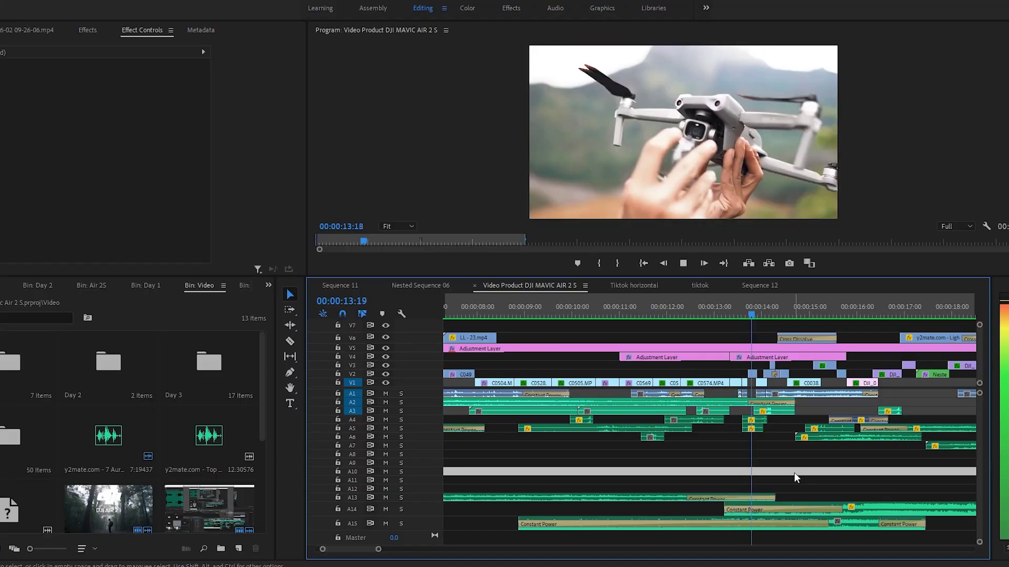
pyautogui.click(772, 393)
pyautogui.press('space')
pyautogui.moveTo(731, 319)
pyautogui.mouseDown()
pyautogui.moveTo(773, 329)
pyautogui.moveTo(735, 337)
pyautogui.mouseUp()
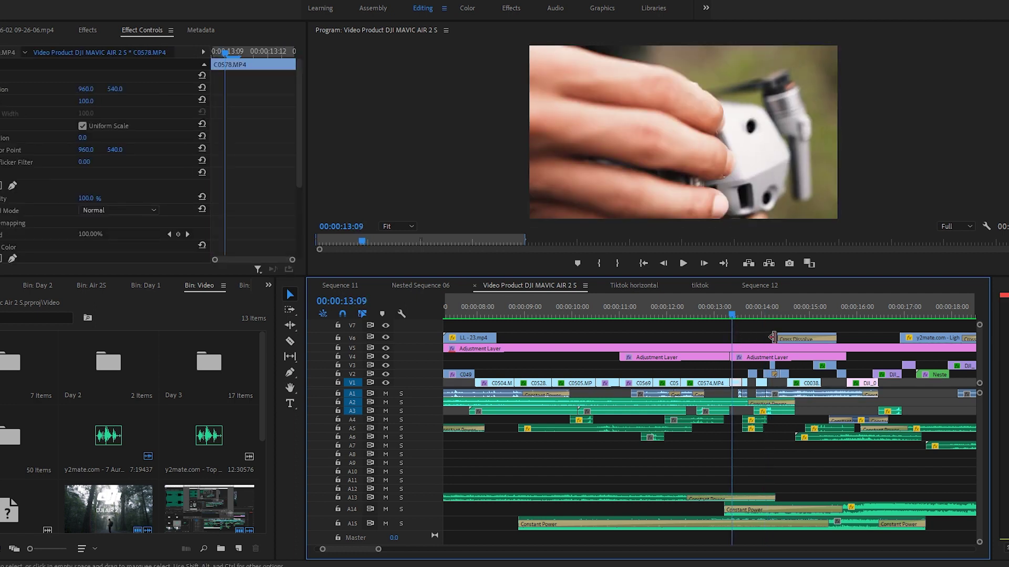
pyautogui.press('space')
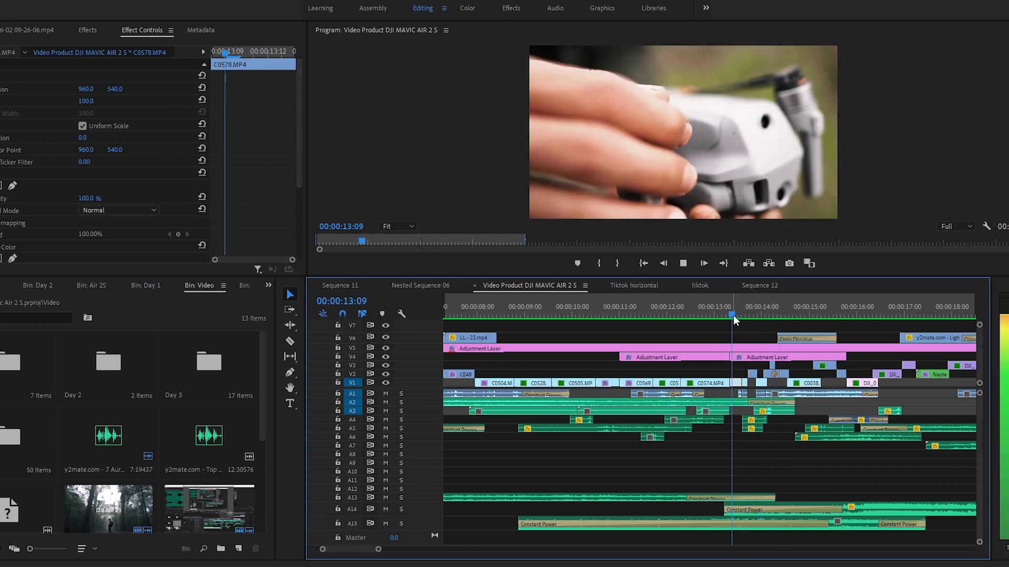
pyautogui.press('space')
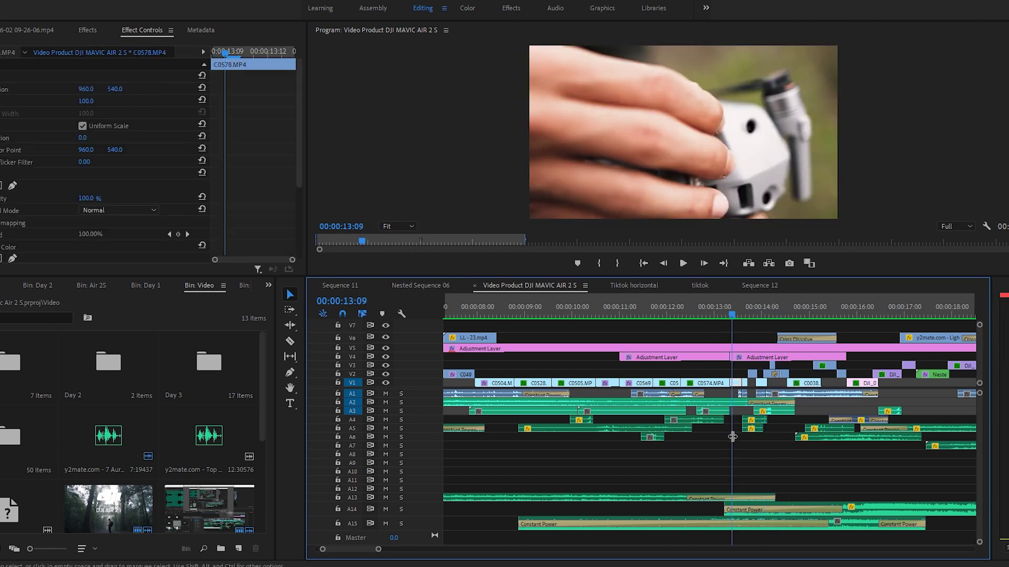
# Play the drone shots from 00:00:13:09 and return to the light leak overlay's start at about 00:00:14:10
pyautogui.moveTo(379, 550); pyautogui.dragTo(351, 549)
pyautogui.click(809, 465)
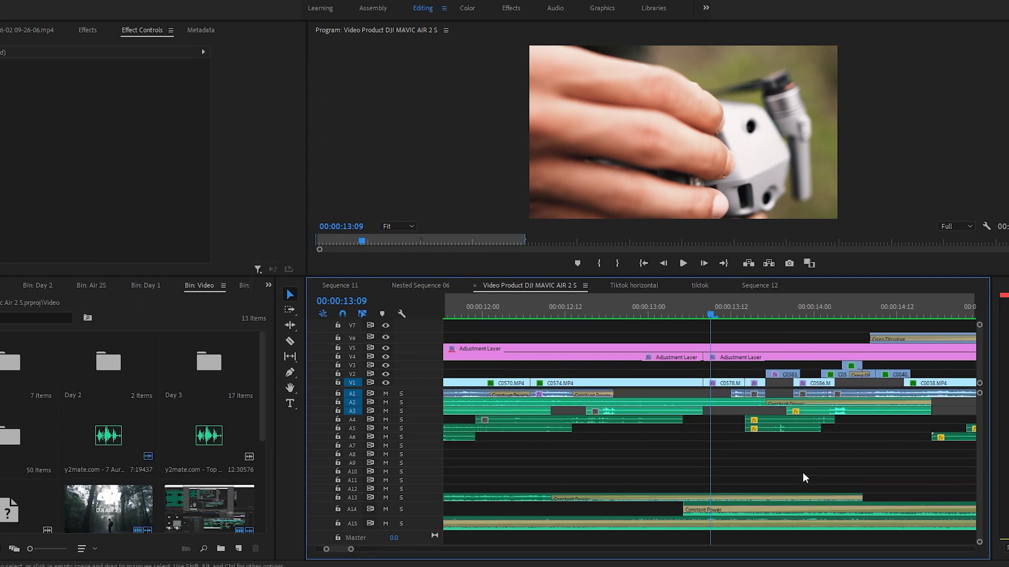
pyautogui.press('space')
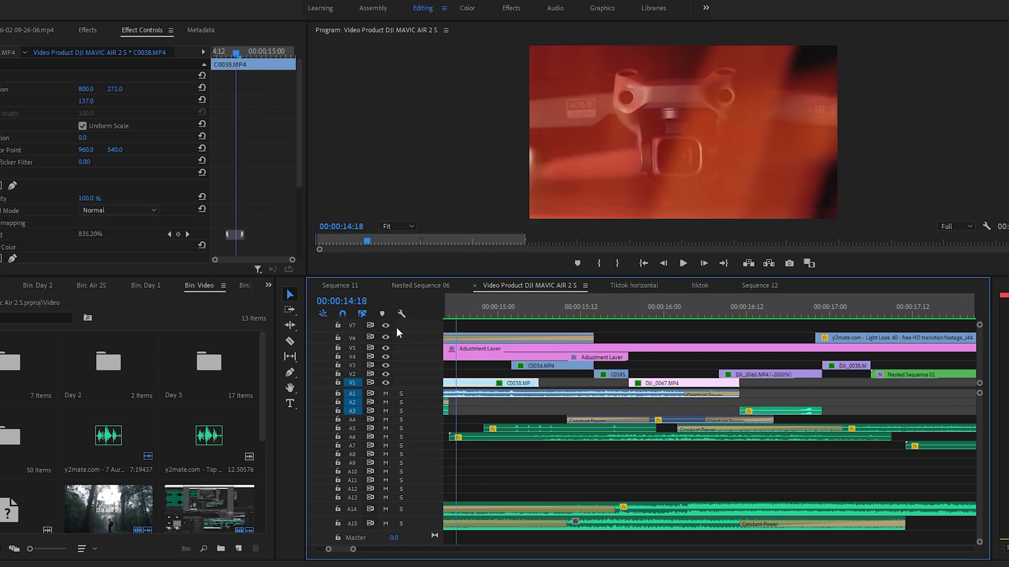
pyautogui.press('space')
pyautogui.moveTo(389, 335); pyautogui.dragTo(539, 339)
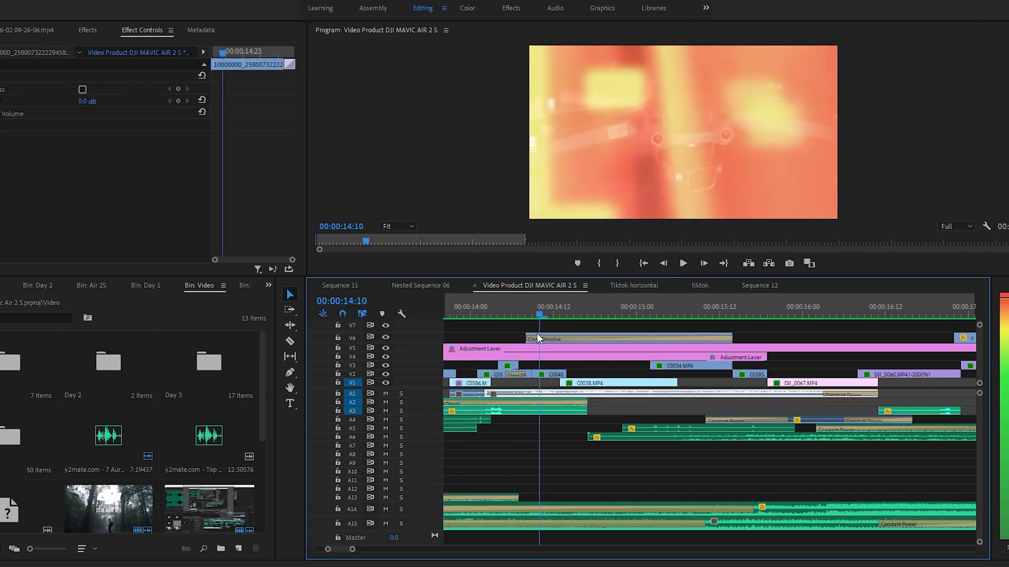
# Inspect the effect settings of the light leak overlay on V6, then replay the drone close-up beneath it
pyautogui.click(573, 337)
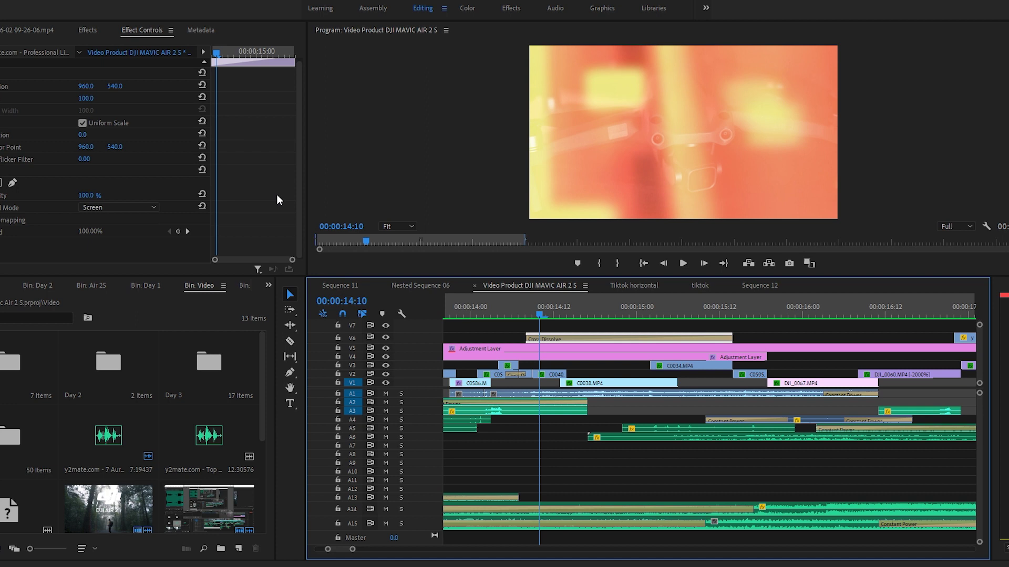
pyautogui.moveTo(536, 318); pyautogui.dragTo(500, 321)
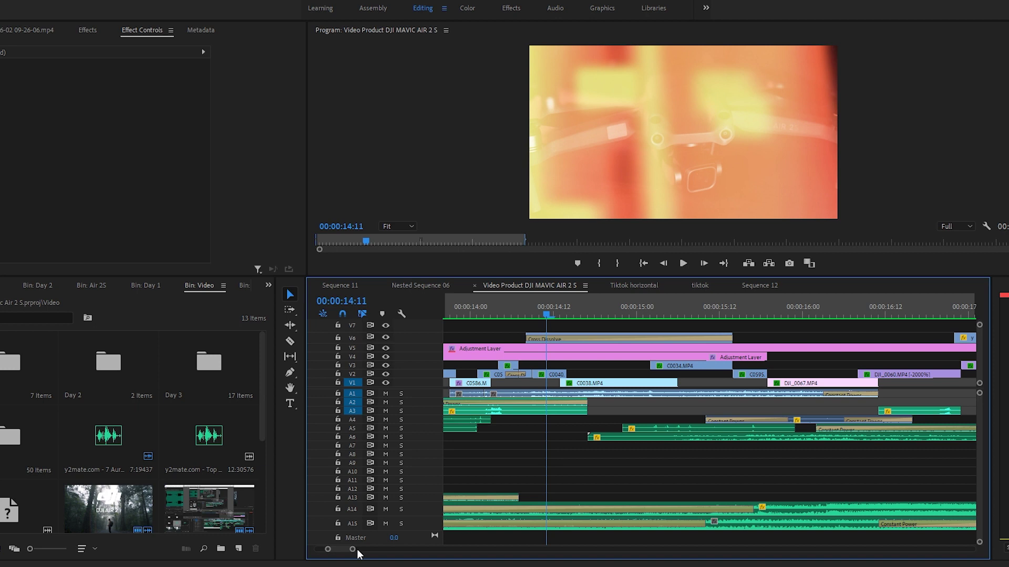
pyautogui.moveTo(352, 549)
pyautogui.mouseDown()
pyautogui.moveTo(366, 557)
pyautogui.moveTo(355, 549)
pyautogui.mouseUp()
pyautogui.click(654, 315)
pyautogui.press('space')
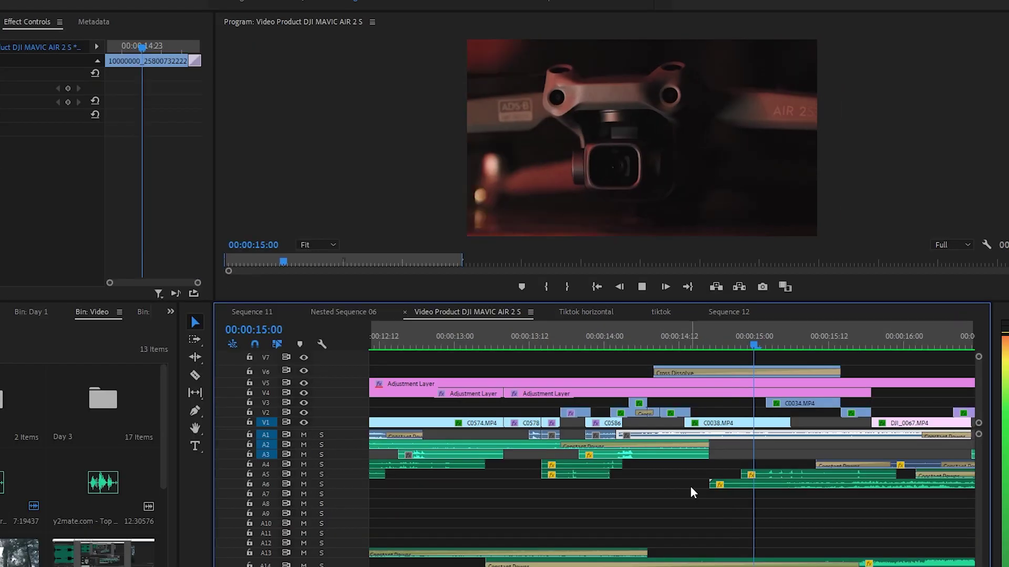
# Enlarge video track V1 and examine the speed ramp of drone clip C0038.MP4 from about 00:00:14:11 to 00:00:14:22
pyautogui.click(728, 314)
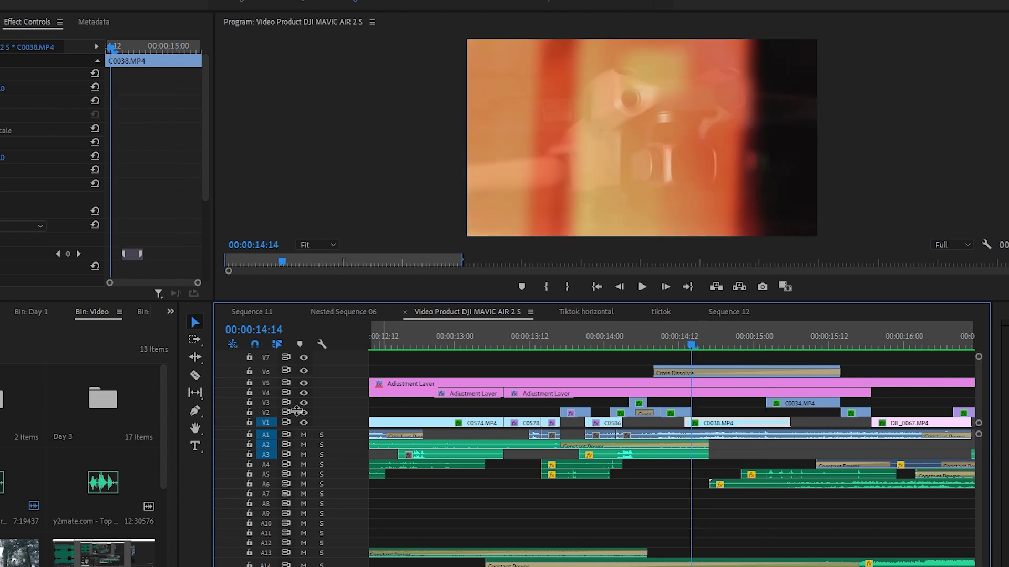
pyautogui.moveTo(353, 420)
pyautogui.mouseDown()
pyautogui.moveTo(353, 487)
pyautogui.moveTo(349, 406)
pyautogui.mouseUp()
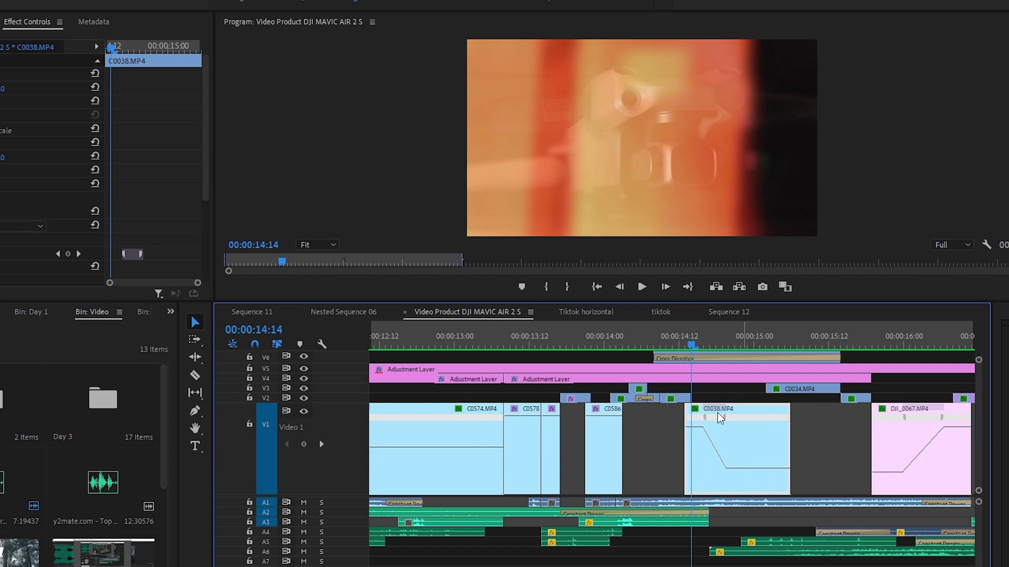
pyautogui.click(715, 447)
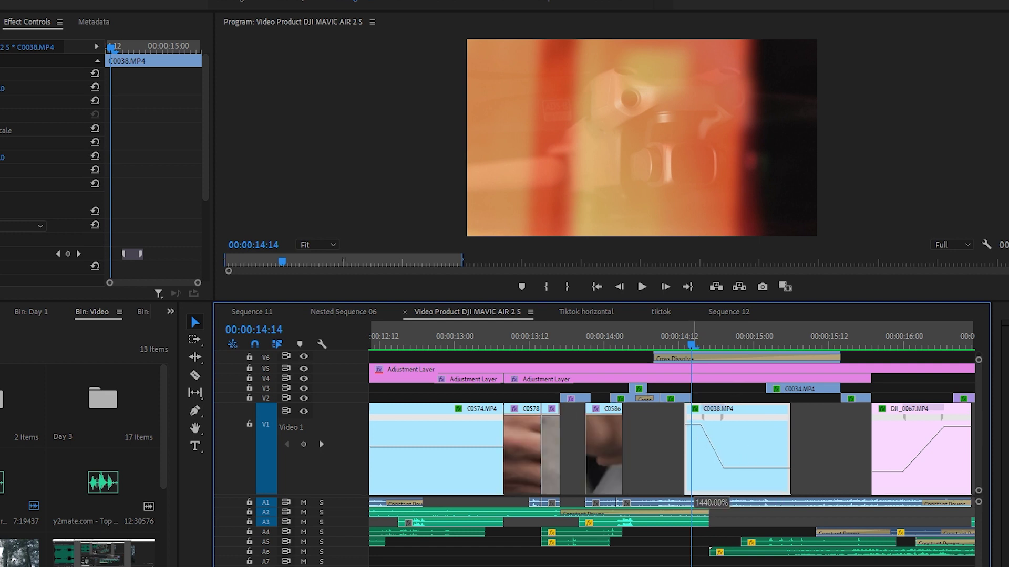
pyautogui.click(821, 456)
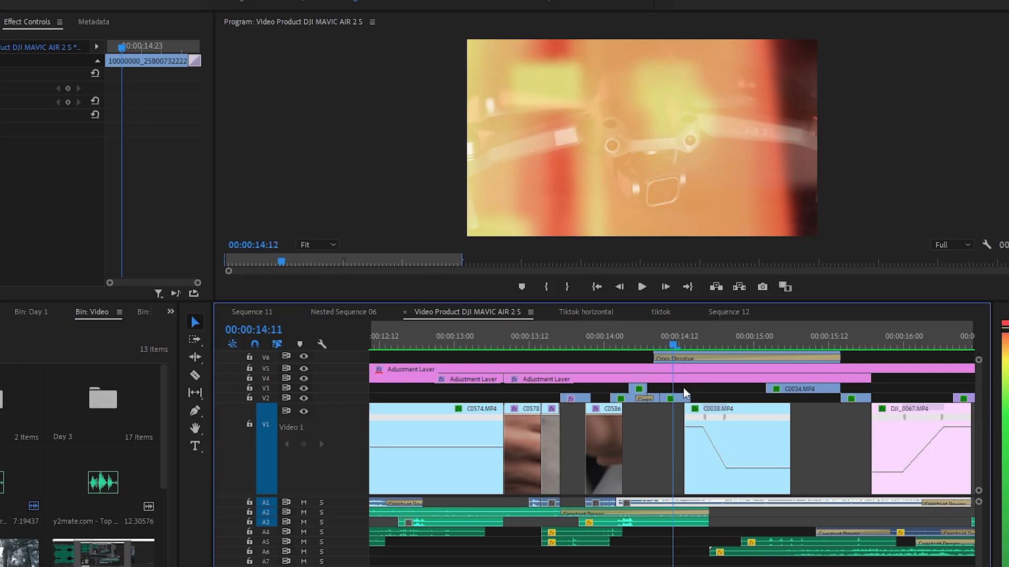
pyautogui.click(741, 411)
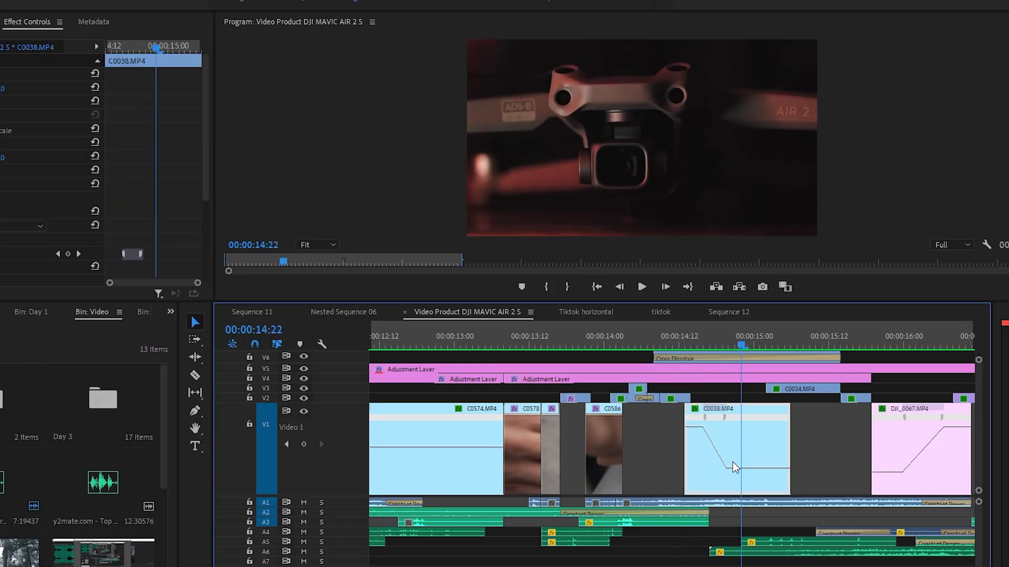
# Review the drone and controller shots up to 00:00:15:21, and replay the mountain clip DJI_0067.MP4 through its end at about 00:00:16:10
pyautogui.moveTo(749, 345); pyautogui.dragTo(849, 395)
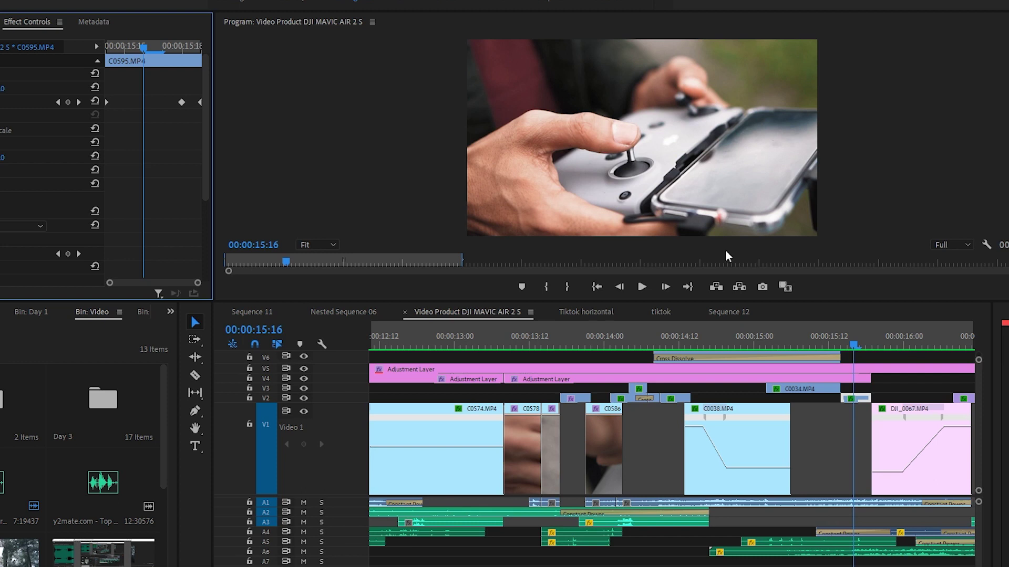
pyautogui.moveTo(854, 342); pyautogui.dragTo(880, 393)
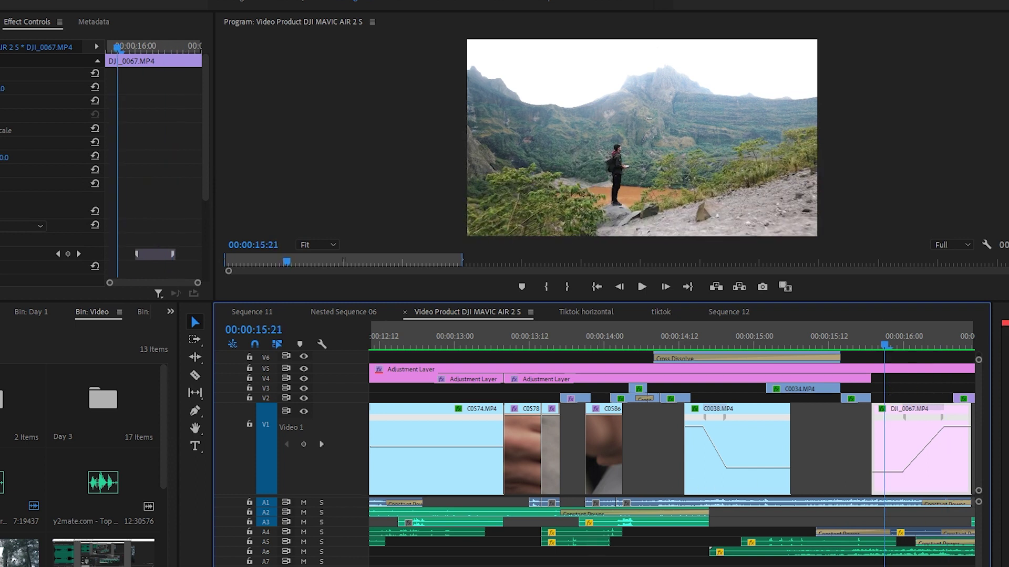
pyautogui.press('-')
pyautogui.press('-')
pyautogui.press('-')
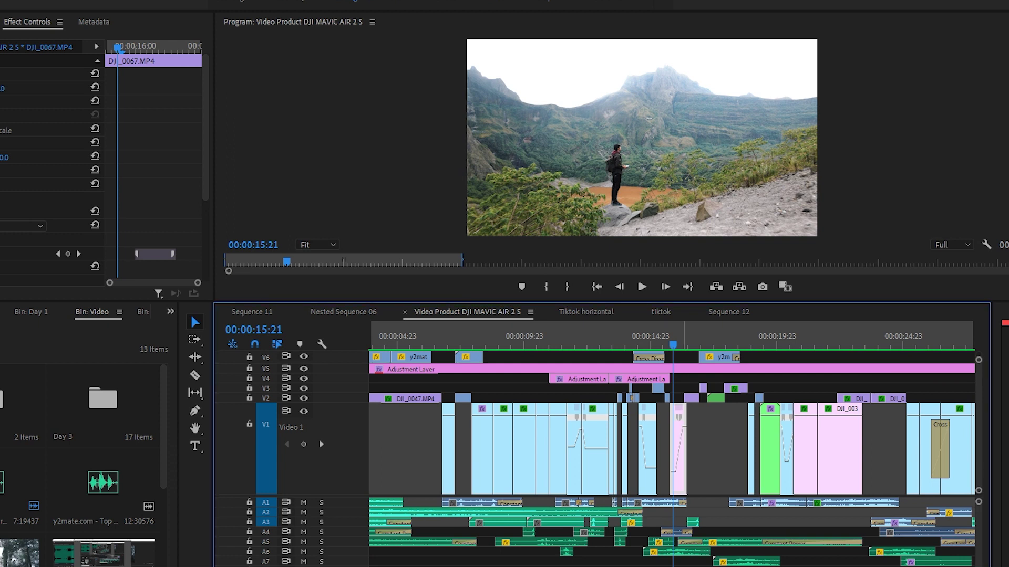
pyautogui.press('space')
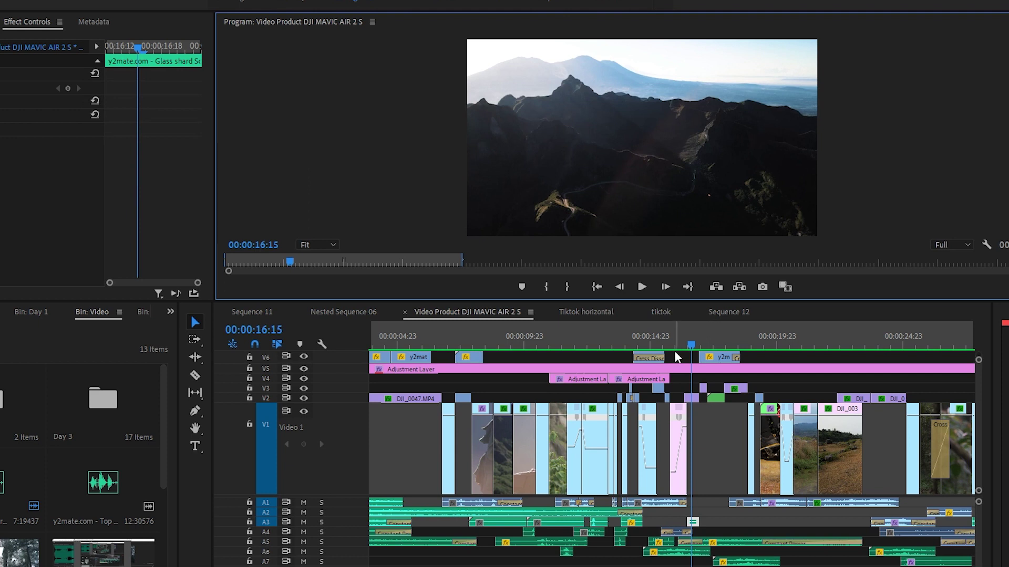
pyautogui.click(677, 348)
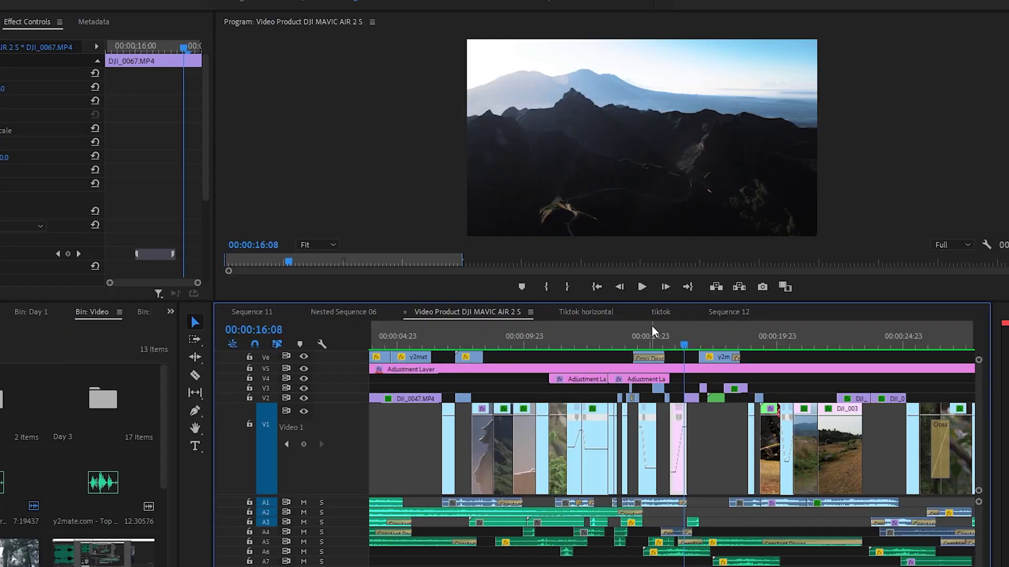
pyautogui.click(688, 347)
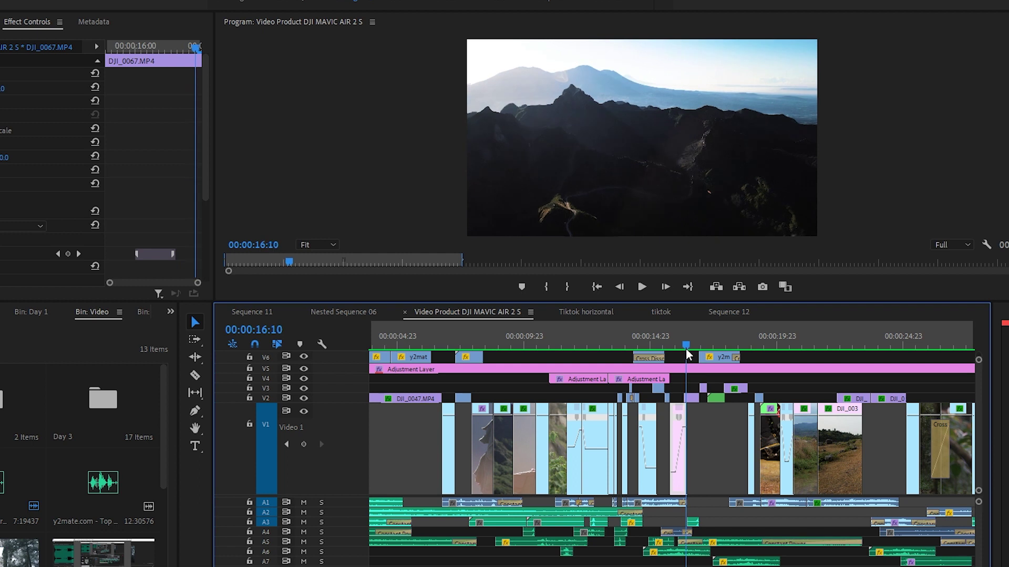
# Inspect the S_LensFlare effect on DJI_0008.MP4 at 00:00:18:11, and browse the Video Effects down to the Sapphire folders
pyautogui.moveTo(691, 357); pyautogui.dragTo(742, 394)
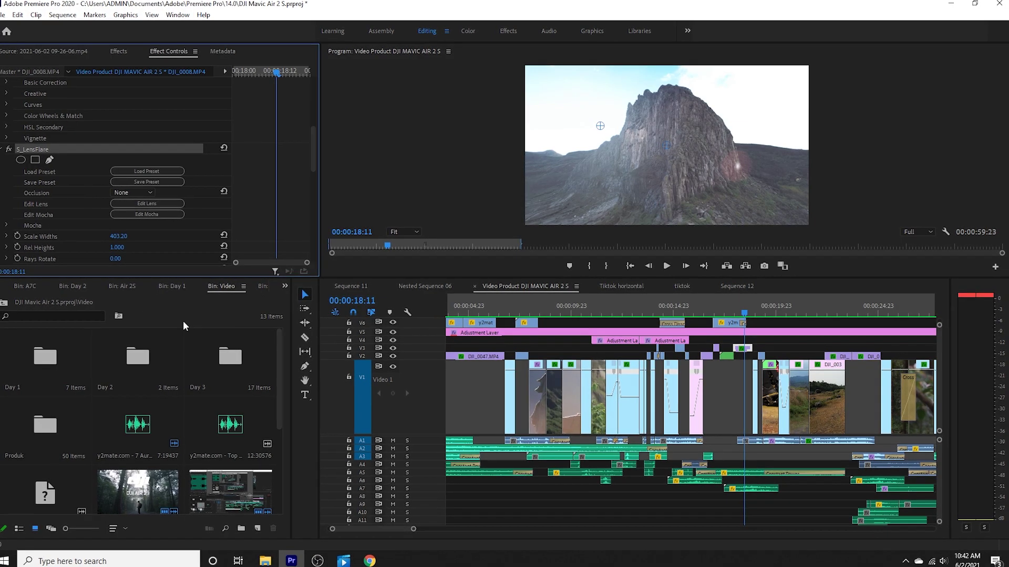
pyautogui.click(285, 287)
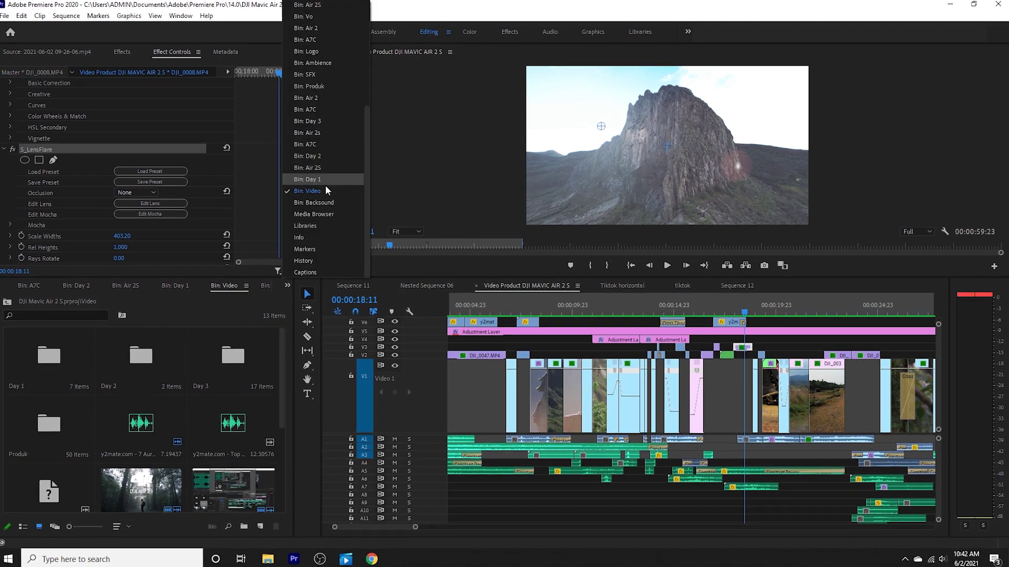
pyautogui.scroll(5, 320, 226)
pyautogui.scroll(-5, 314, 176)
pyautogui.click(285, 302)
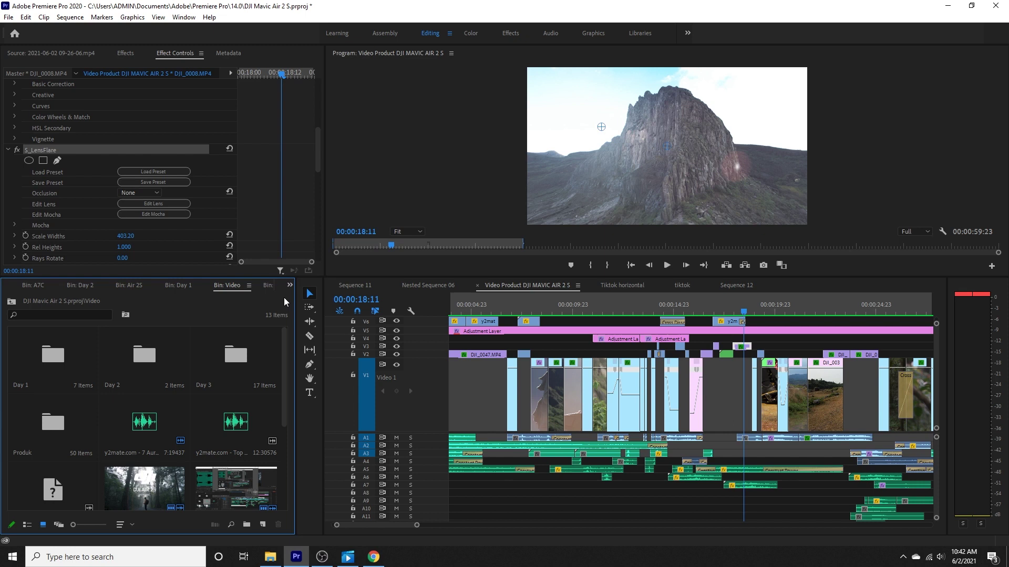
pyautogui.click(126, 54)
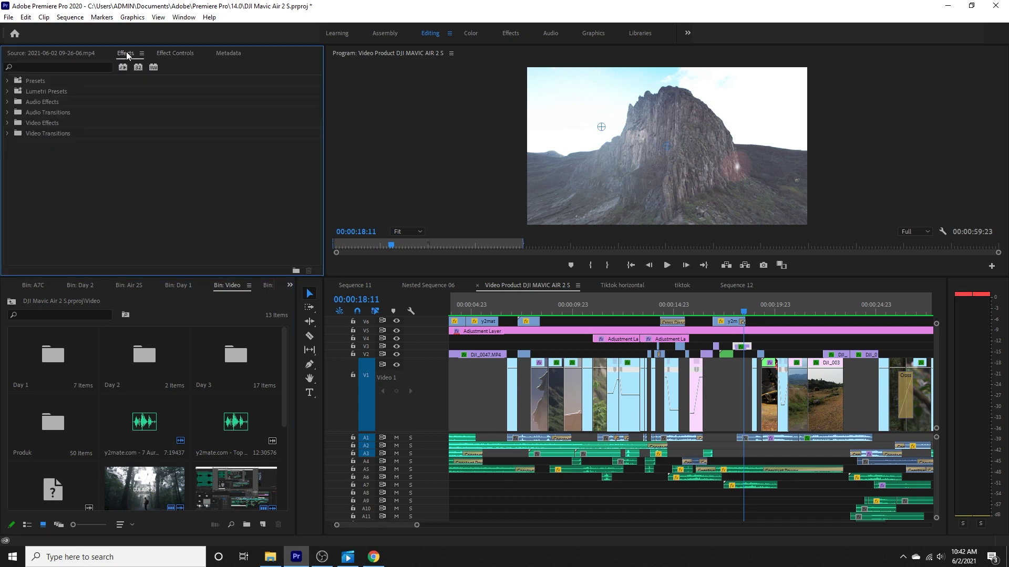
pyautogui.click(8, 123)
pyautogui.scroll(-5, 79, 230)
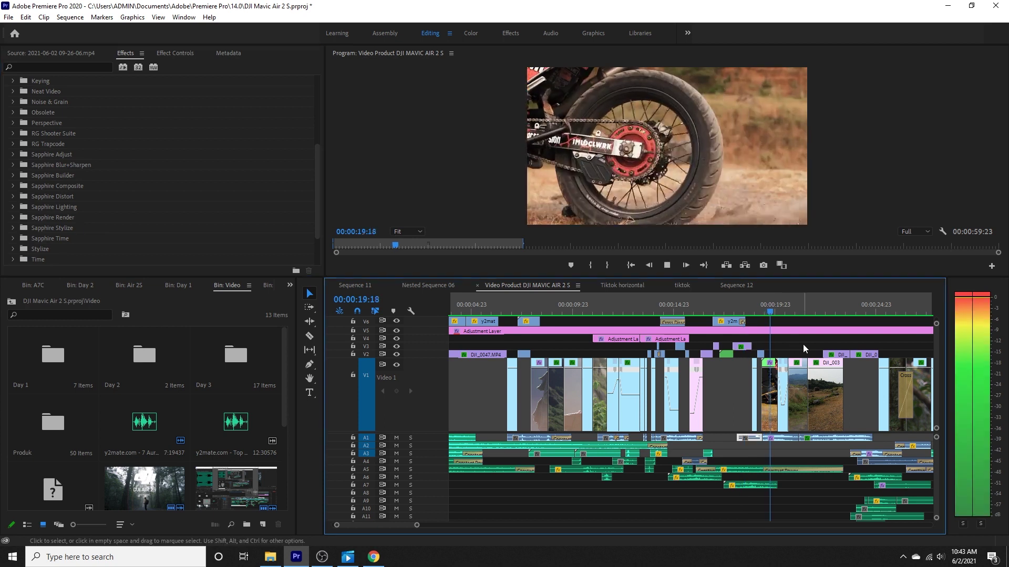
# Examine the motorbike transition from C0614.MP4 to Nested Sequence 11 up close, around 00:00:19:14
pyautogui.moveTo(771, 312)
pyautogui.mouseDown()
pyautogui.moveTo(752, 310)
pyautogui.moveTo(763, 315)
pyautogui.mouseUp()
pyautogui.moveTo(417, 528); pyautogui.dragTo(361, 525)
pyautogui.hotkey('shift', '5')
pyautogui.scroll(-2, 286, 186)
pyautogui.scroll(-2, 295, 213)
pyautogui.moveTo(691, 314); pyautogui.dragTo(720, 348)
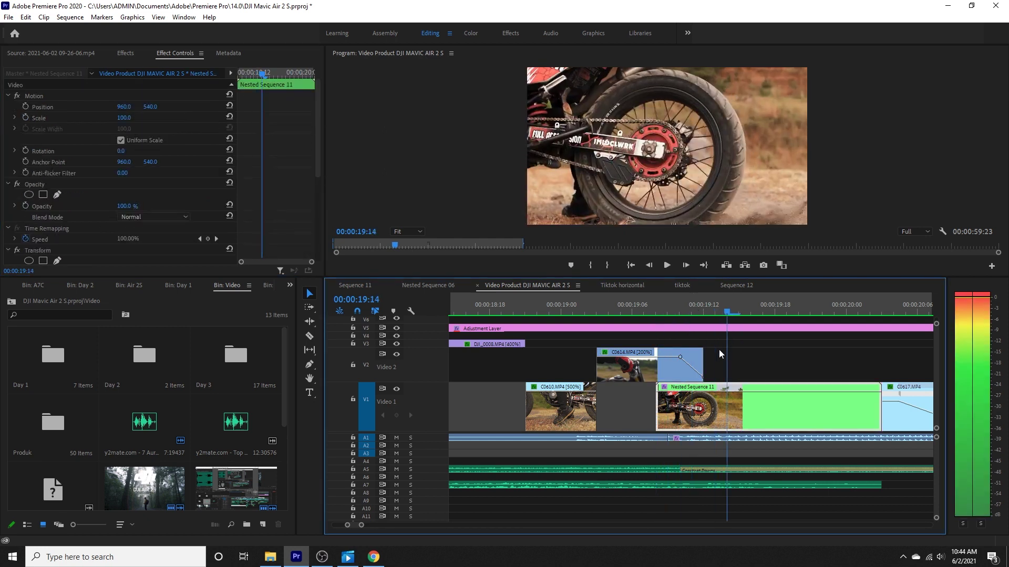
# Play the motorbike shots, then review C0617.MP4's speed ramp from 00:00:20:04 into the DJI_0044.MP4 and DJI_0036.MP4 aerial clips
pyautogui.press('space')
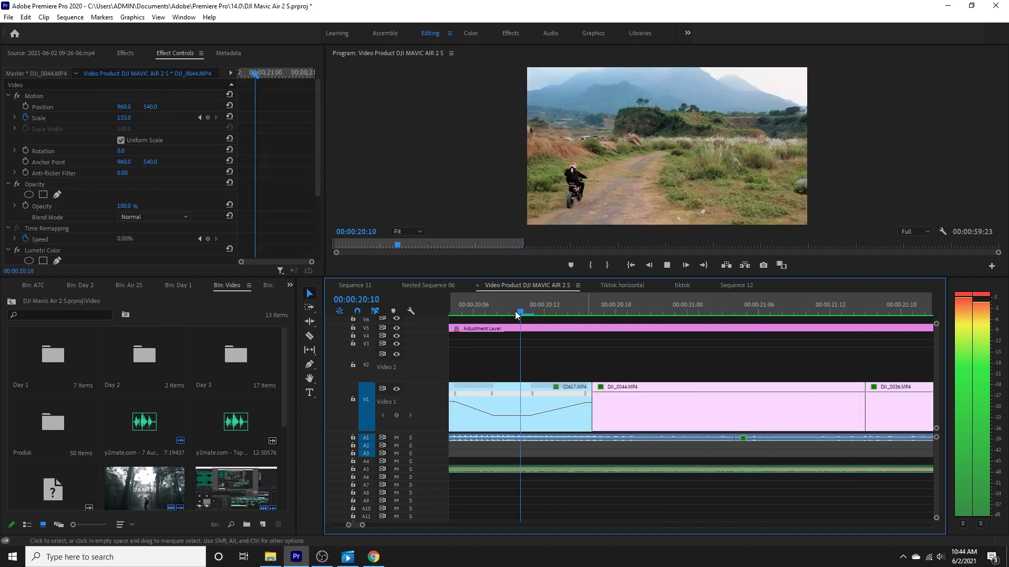
pyautogui.click(473, 311)
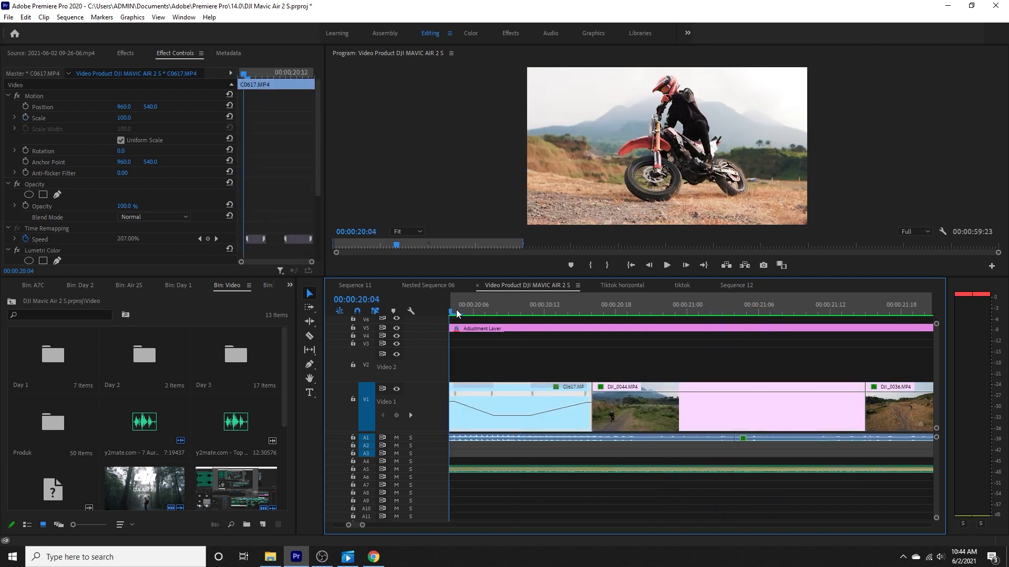
pyautogui.moveTo(477, 315); pyautogui.dragTo(651, 361)
pyautogui.press('space')
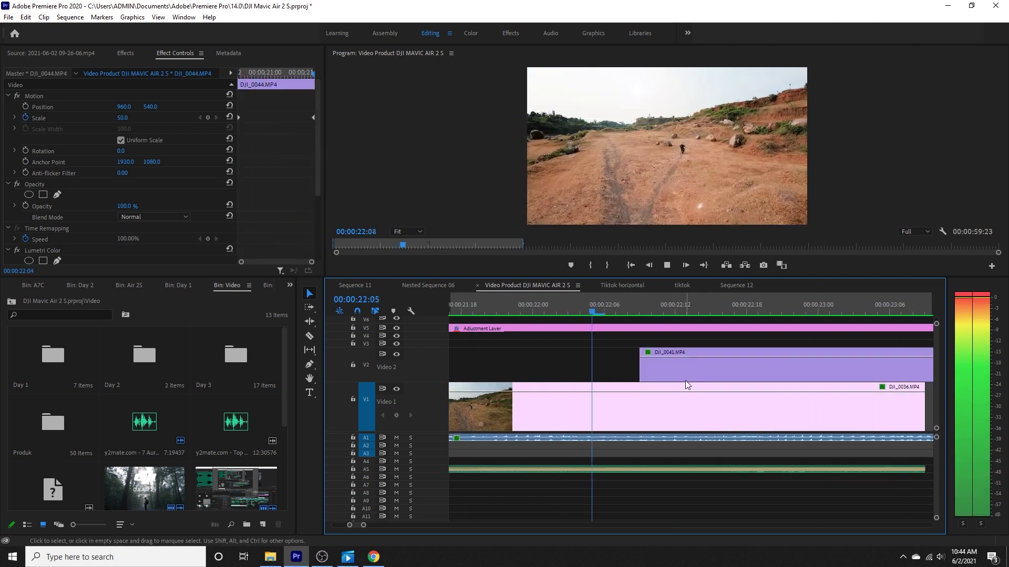
# Scrub from the aerial shot at 00:00:22:23 to the motorbike clip DJI_0046.MP4 at 00:00:24:12 for a closer look
pyautogui.moveTo(364, 525); pyautogui.dragTo(413, 525)
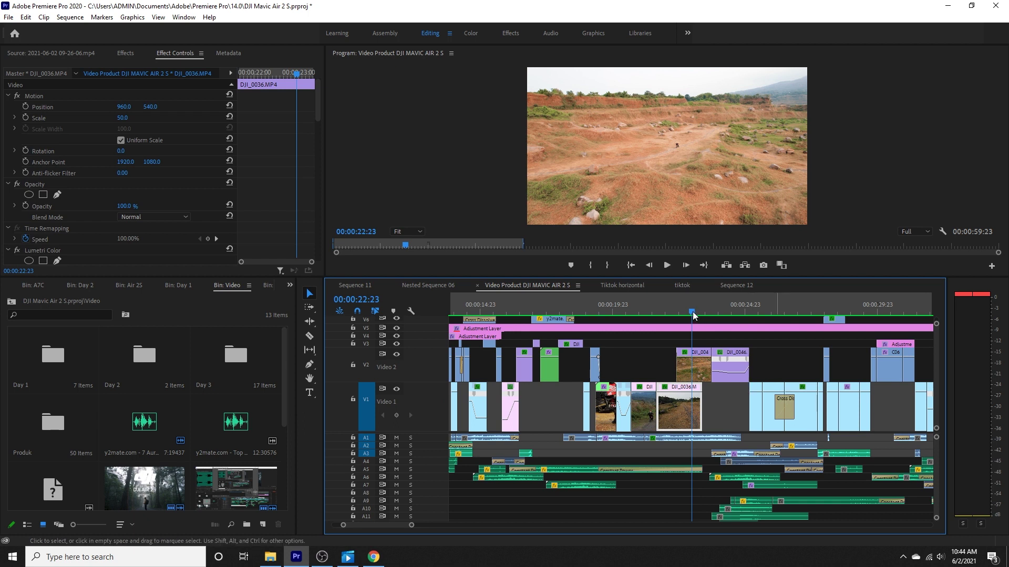
pyautogui.moveTo(693, 312); pyautogui.dragTo(732, 325)
pyautogui.moveTo(402, 526); pyautogui.dragTo(386, 525)
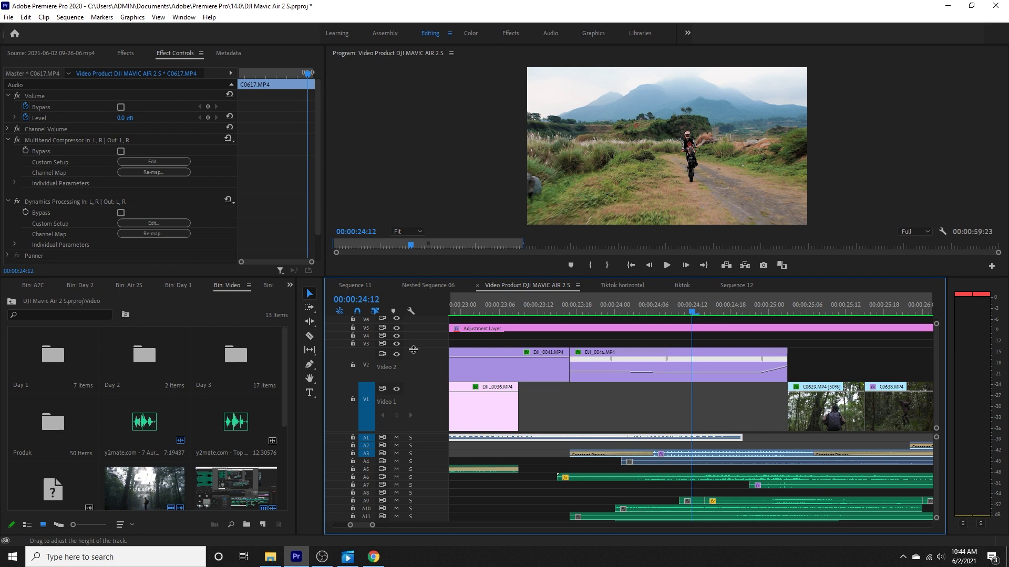
# Enlarge video track V2 and examine the speed ramp of DJI_0046.MP4 through to 00:00:25:02
pyautogui.moveTo(416, 350); pyautogui.dragTo(416, 337)
pyautogui.moveTo(428, 451); pyautogui.dragTo(427, 452)
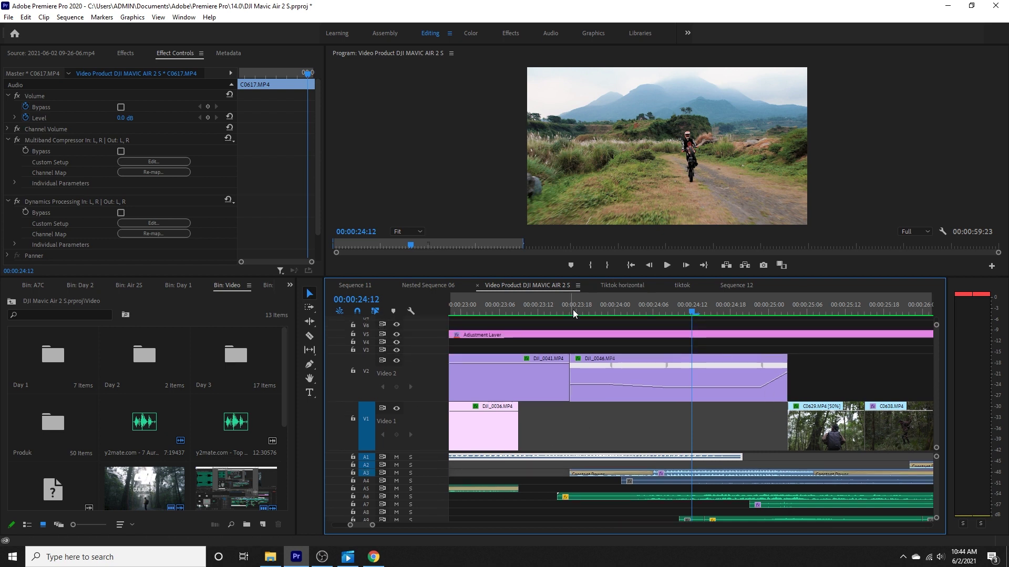
pyautogui.moveTo(573, 310); pyautogui.dragTo(646, 315)
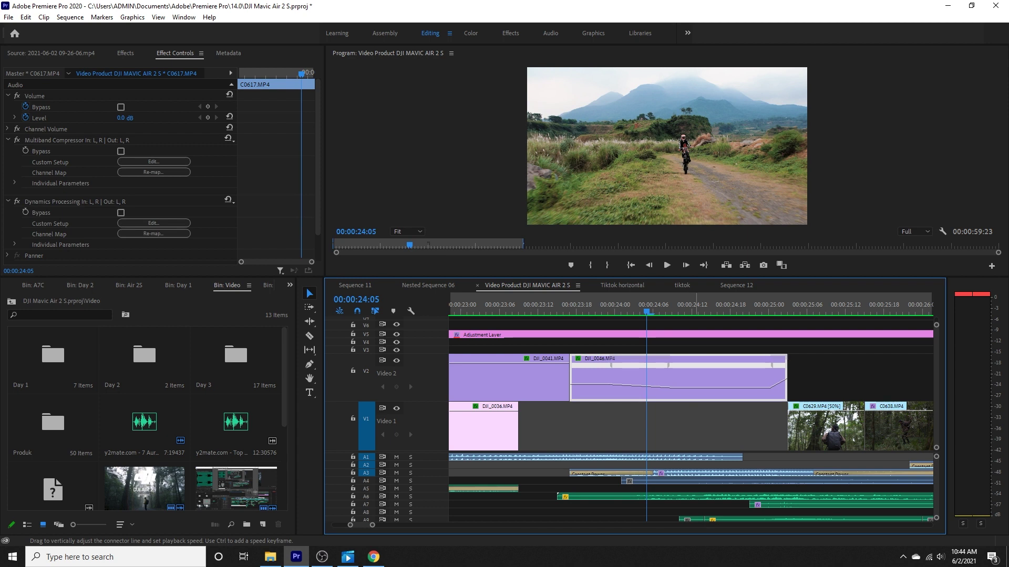
pyautogui.click(841, 374)
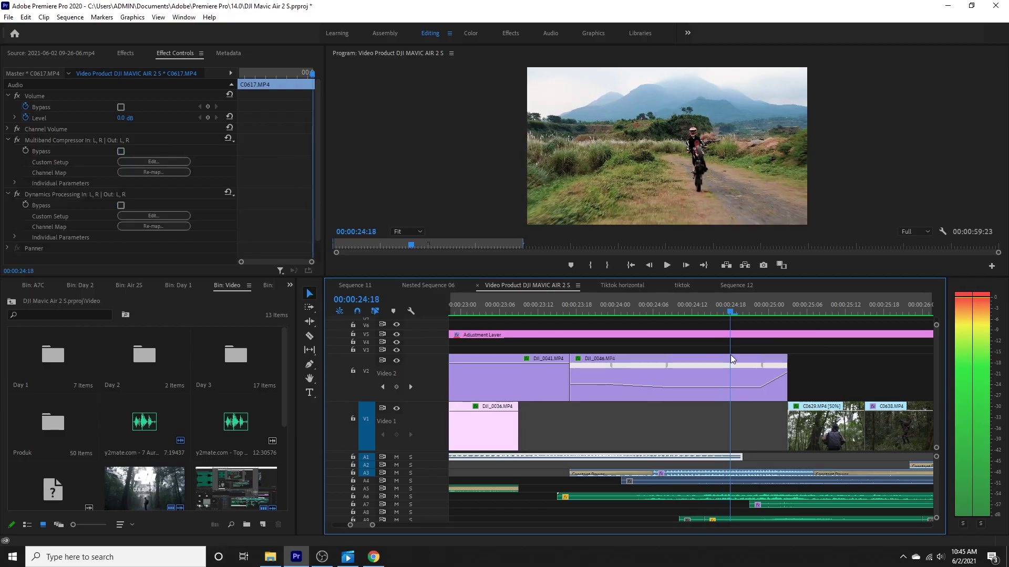
pyautogui.moveTo(732, 359); pyautogui.dragTo(781, 392)
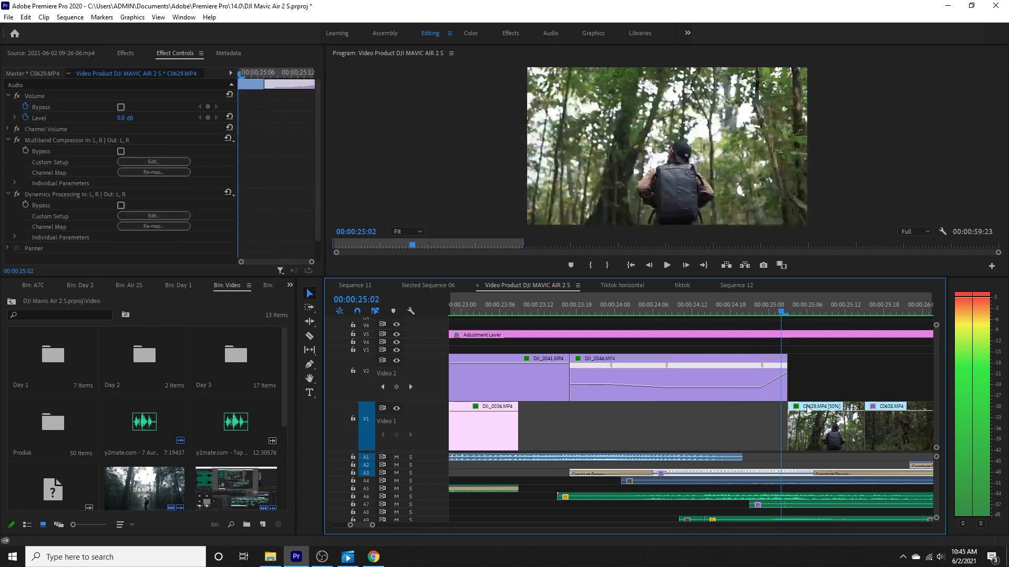
# Play the forest hiking shots from 00:00:25:02 and scrub on to the flying drone clip C0646.MP4 at 00:00:27:00
pyautogui.press('space')
pyautogui.press('space')
pyautogui.press('-')
pyautogui.press('-')
pyautogui.press('-')
pyautogui.press('-')
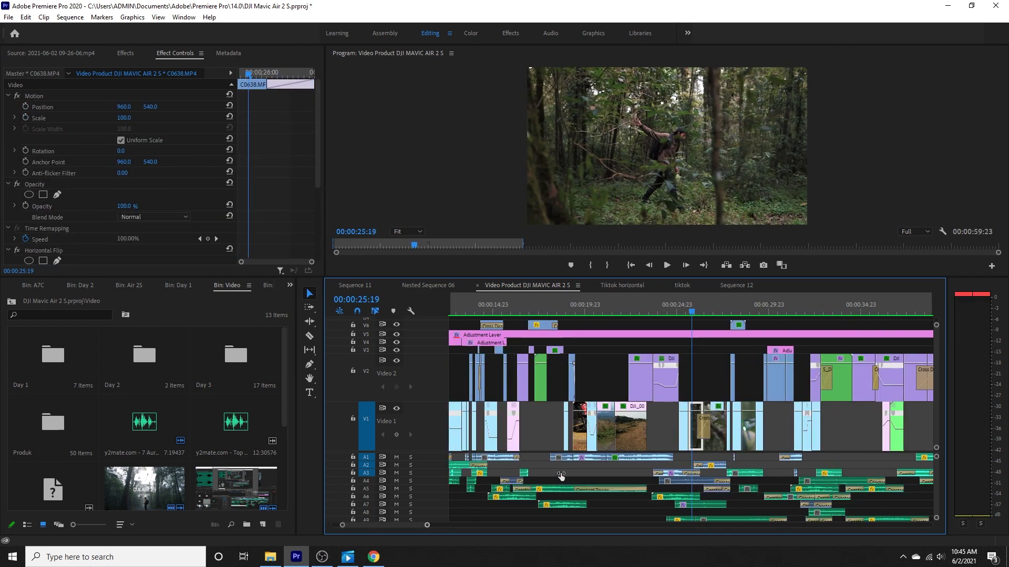
pyautogui.scroll(1, 715, 404)
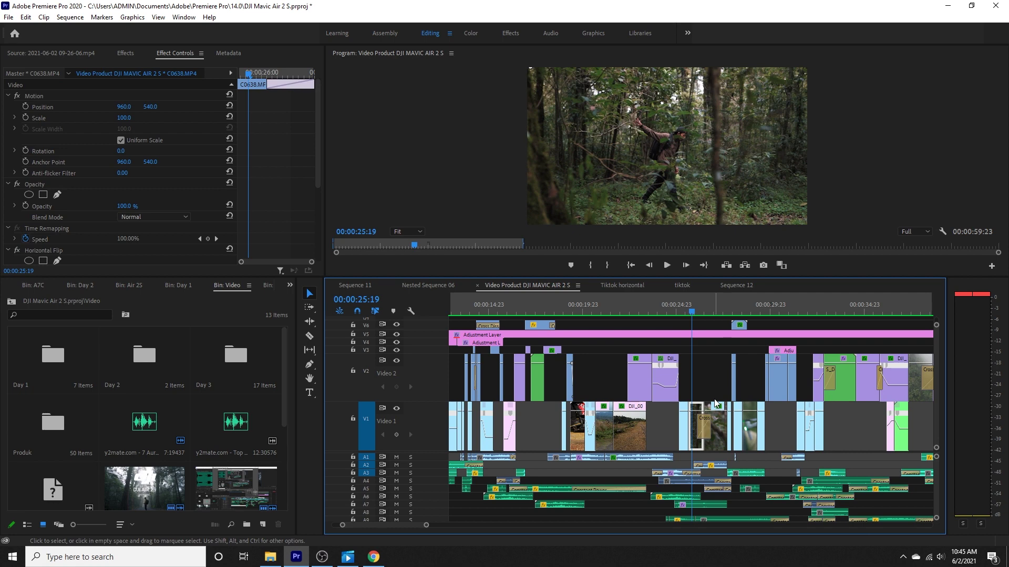
pyautogui.press('space')
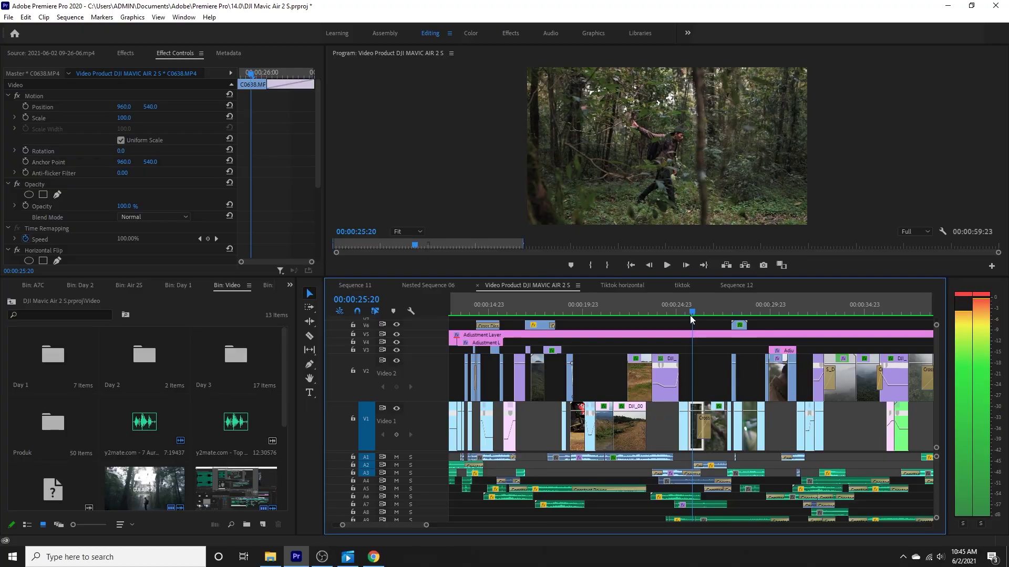
pyautogui.moveTo(690, 317); pyautogui.dragTo(712, 330)
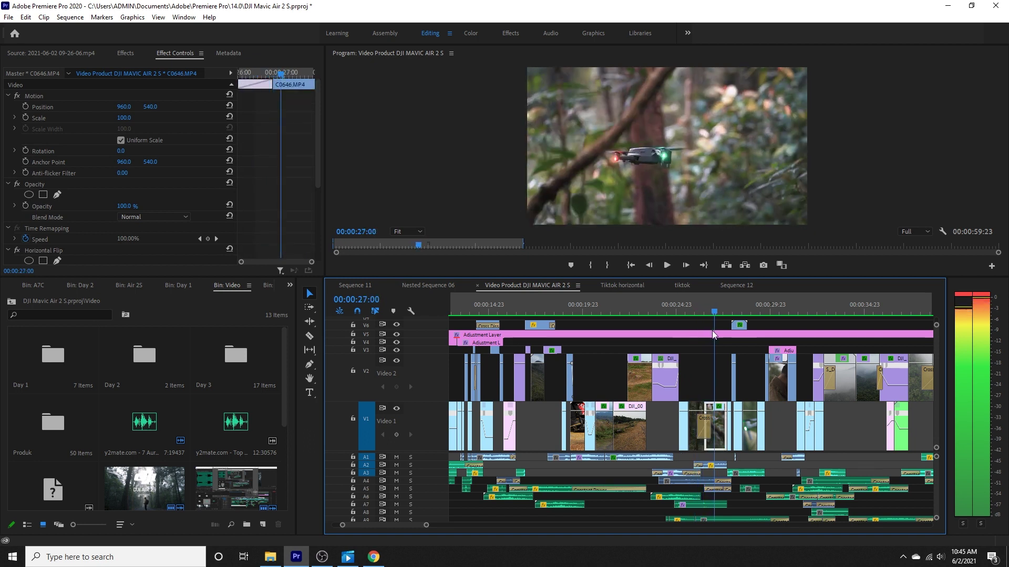
# Examine the Cross Dissolve between C0638.MP4 and C0646.MP4 on V1 from about 00:00:26:05 to 00:00:27:01
pyautogui.moveTo(427, 526); pyautogui.dragTo(384, 526)
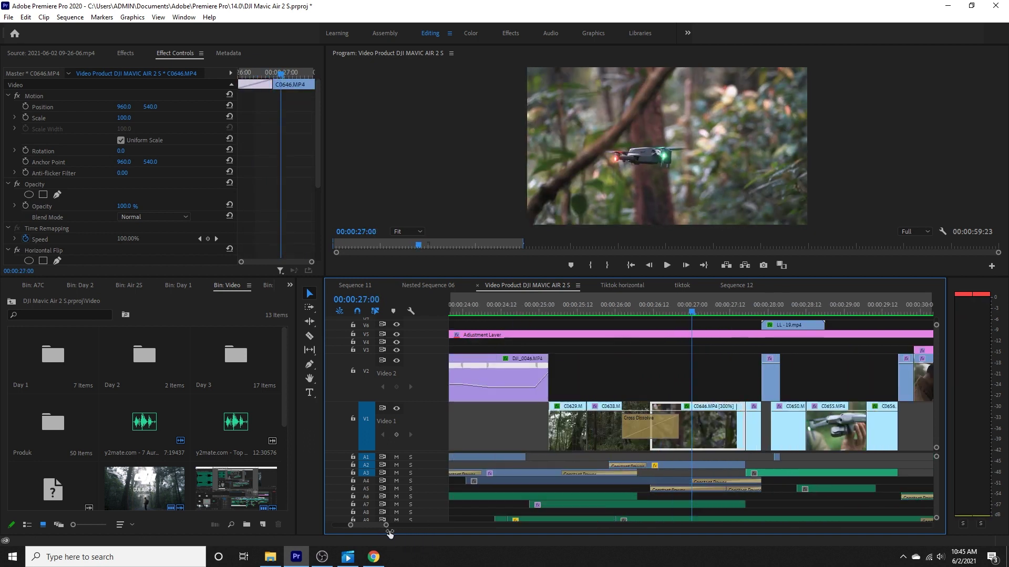
pyautogui.moveTo(588, 317); pyautogui.dragTo(622, 374)
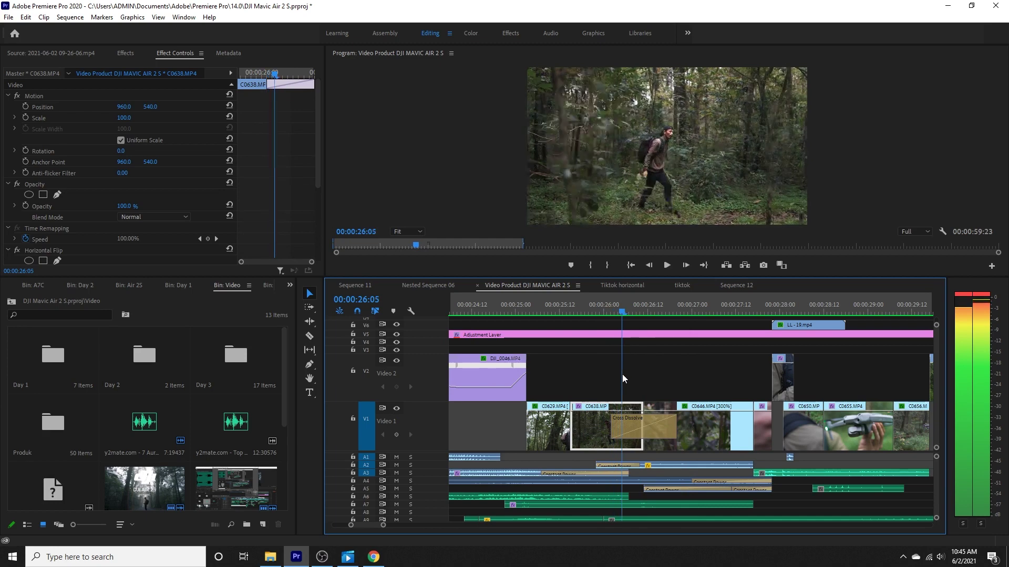
pyautogui.click(639, 423)
pyautogui.click(679, 370)
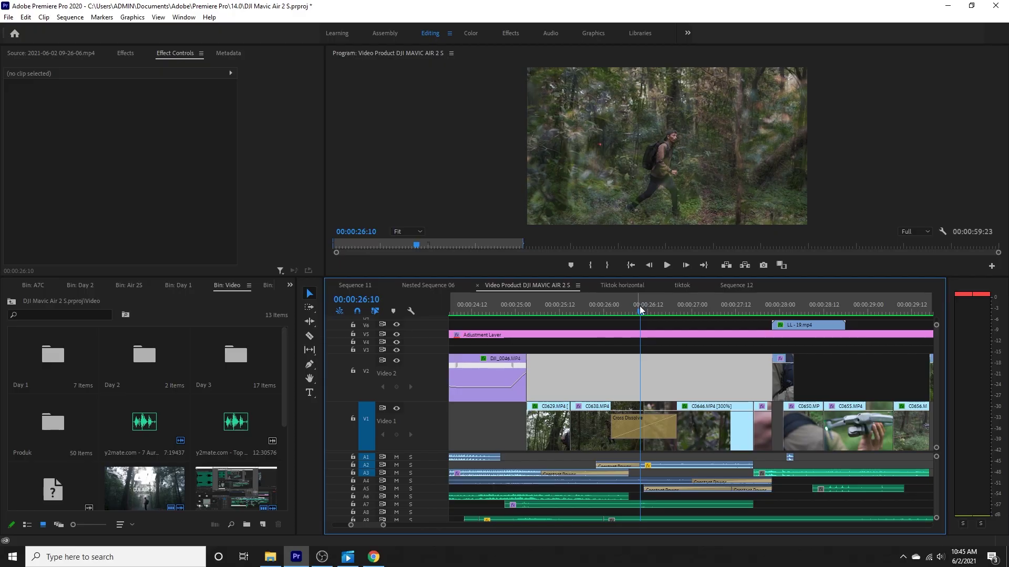
pyautogui.moveTo(639, 306); pyautogui.dragTo(695, 326)
pyautogui.rightClick(645, 410)
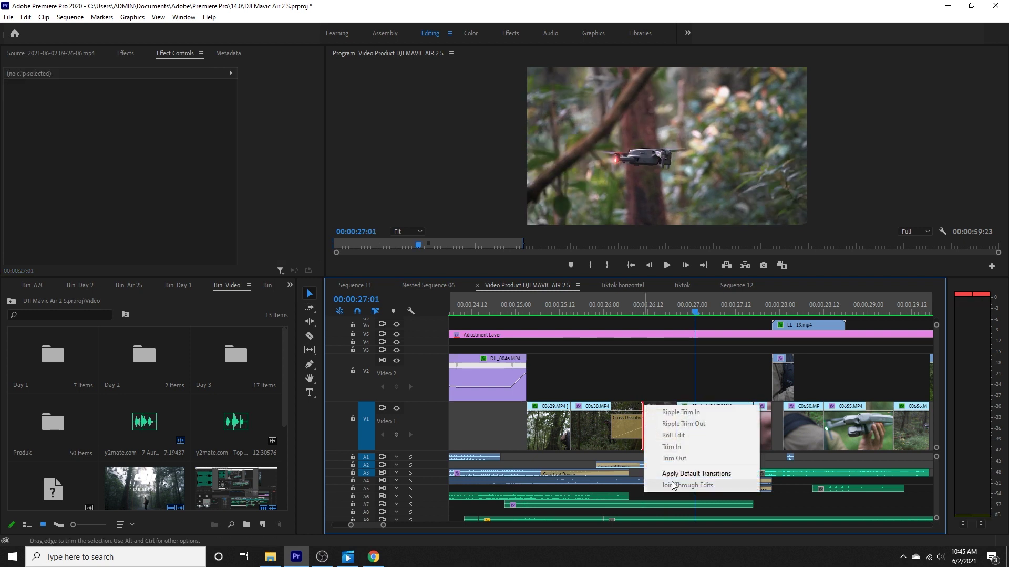
pyautogui.click(730, 394)
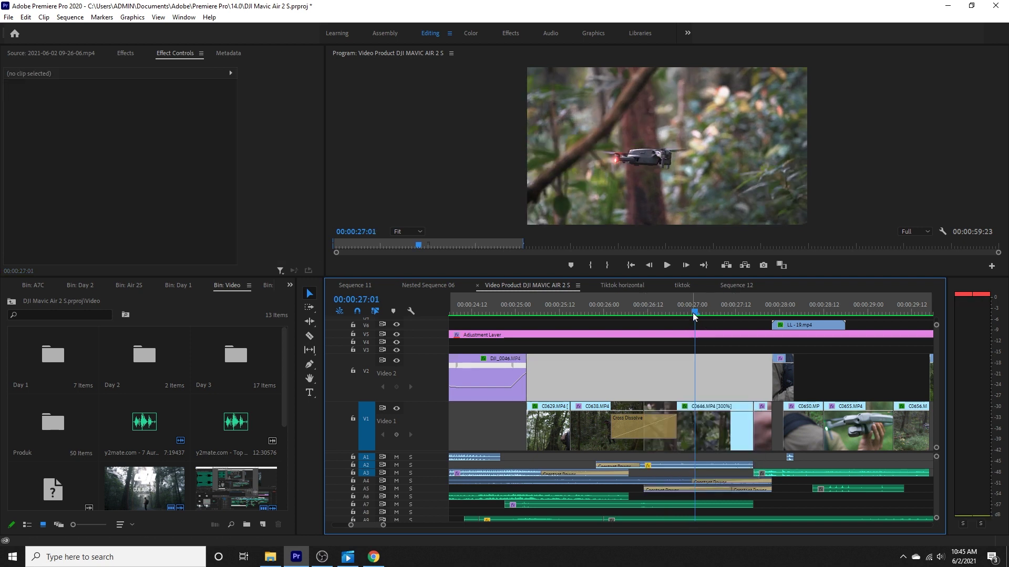
# Play the close-up shots from C0647.MP4 through the LL-19.mp4 light leak to the handheld drone shot C0655.MP4 at 00:00:28:21
pyautogui.moveTo(696, 311); pyautogui.dragTo(740, 328)
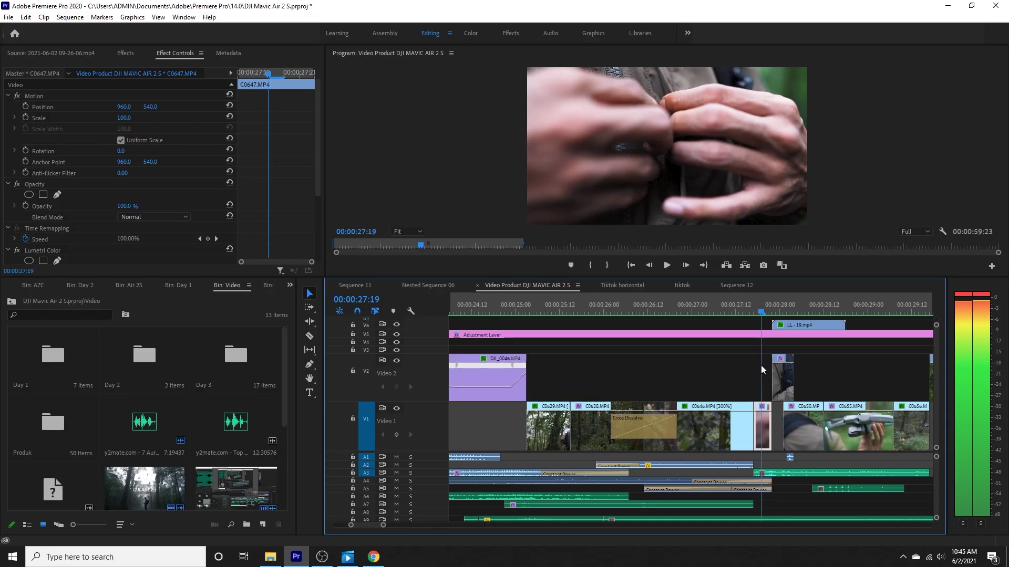
pyautogui.press('space')
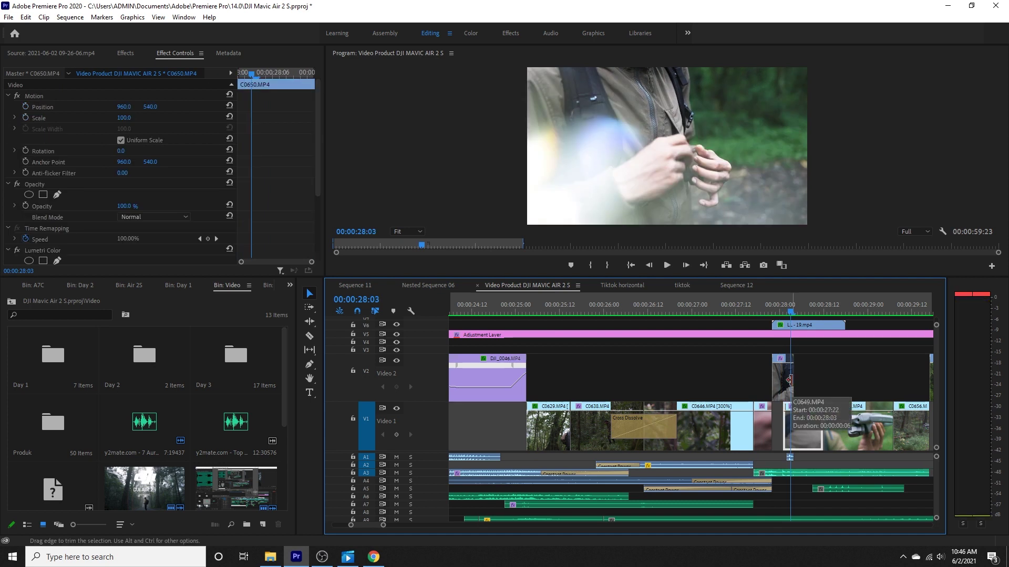
pyautogui.press('space')
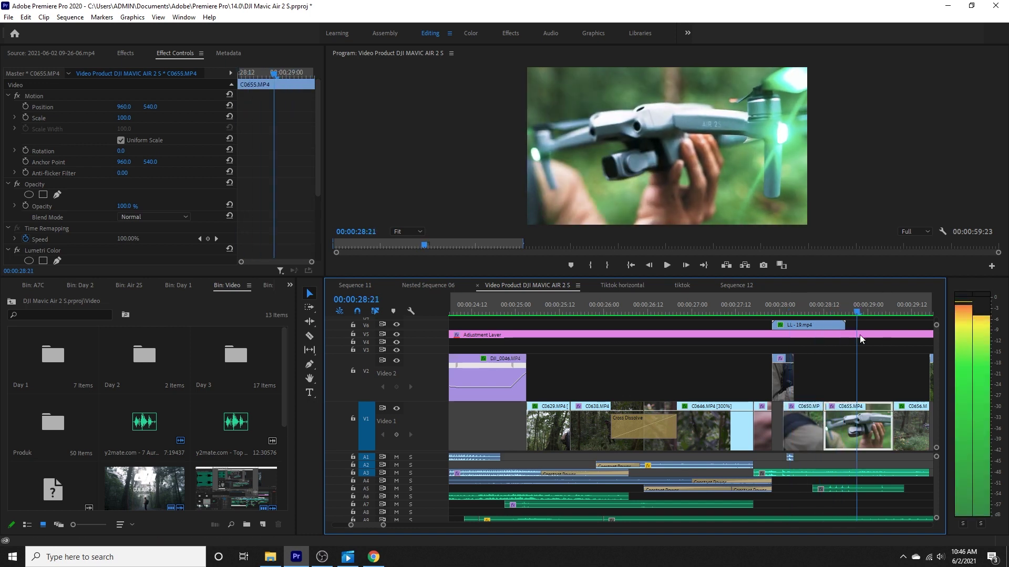
# Review the man and drone shots from 00:00:30:05 through to the waterfall view in C0695.MP4 at 00:00:32:04
pyautogui.moveTo(383, 525); pyautogui.dragTo(410, 527)
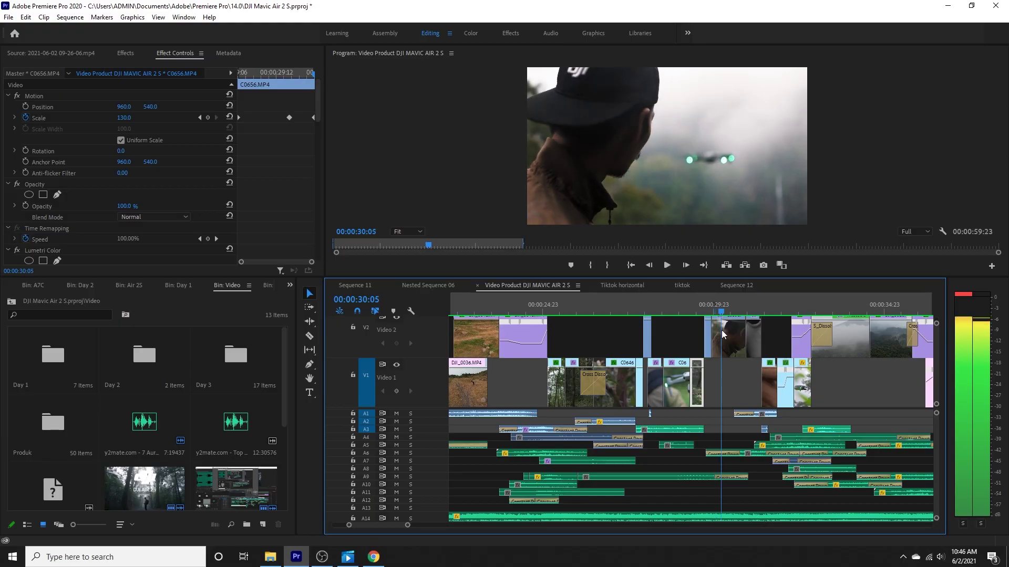
pyautogui.click(734, 358)
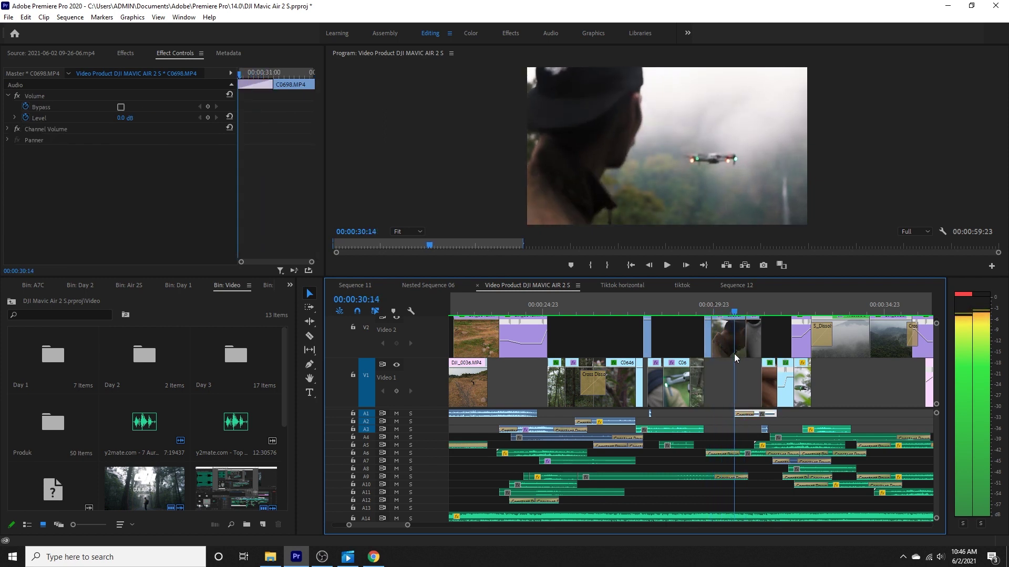
pyautogui.moveTo(738, 356); pyautogui.dragTo(785, 374)
pyautogui.press('Right')
pyautogui.press('Right')
pyautogui.press('Right')
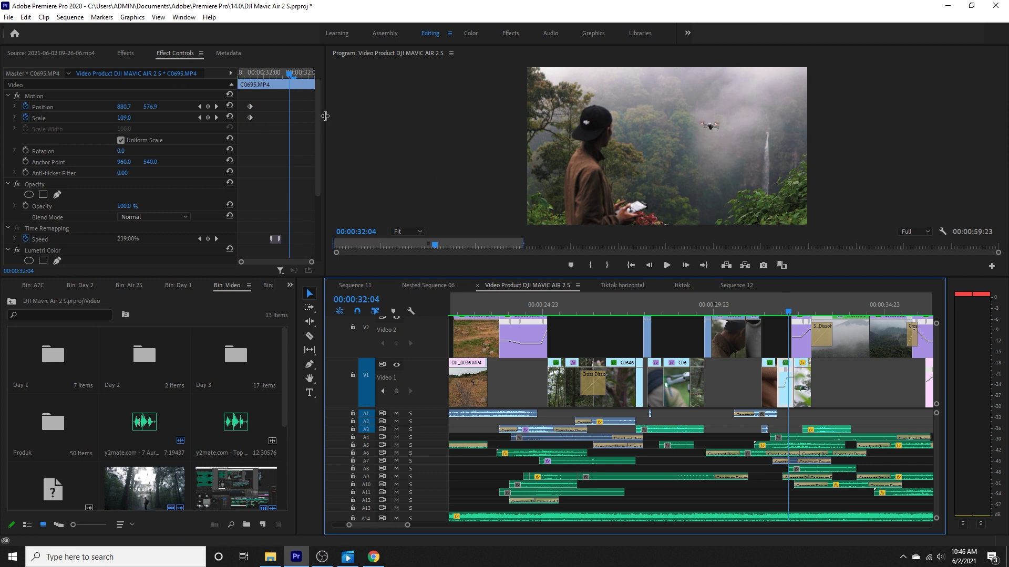
# Examine the cut and speed ramps between C0695.MP4 and DJI_0035.MP4 from 00:00:32:04 to 00:00:32:09
pyautogui.click(778, 345)
pyautogui.moveTo(790, 314); pyautogui.dragTo(793, 316)
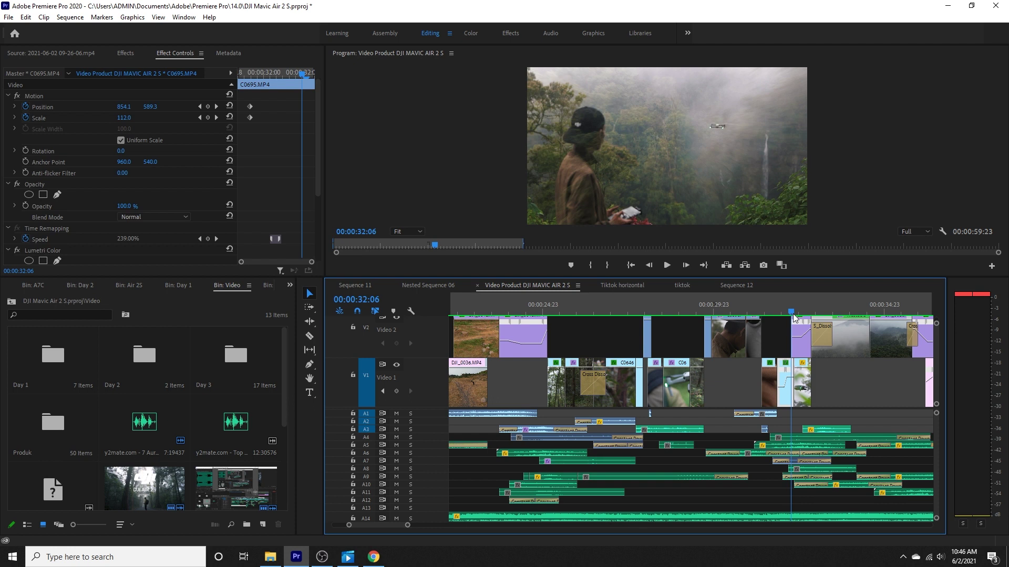
pyautogui.click(793, 317)
pyautogui.click(795, 328)
pyautogui.press('=')
pyautogui.press('=')
pyautogui.press('=')
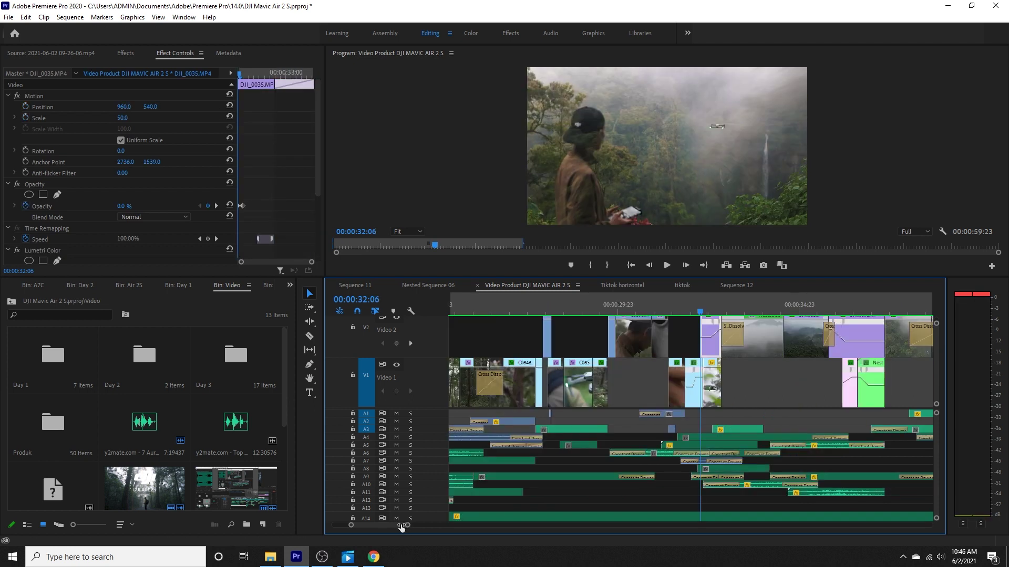
pyautogui.moveTo(692, 310); pyautogui.dragTo(742, 363)
pyautogui.click(745, 347)
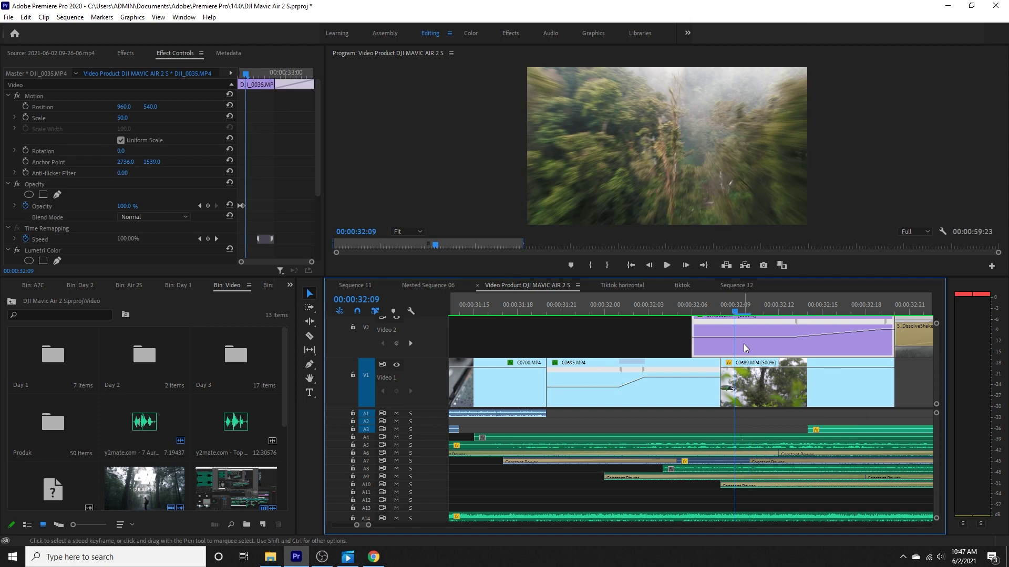
# Check the time interpolation options in the Speed/Duration settings of DJI_0035.MP4 on V2 without applying a change
pyautogui.moveTo(370, 527); pyautogui.dragTo(383, 525)
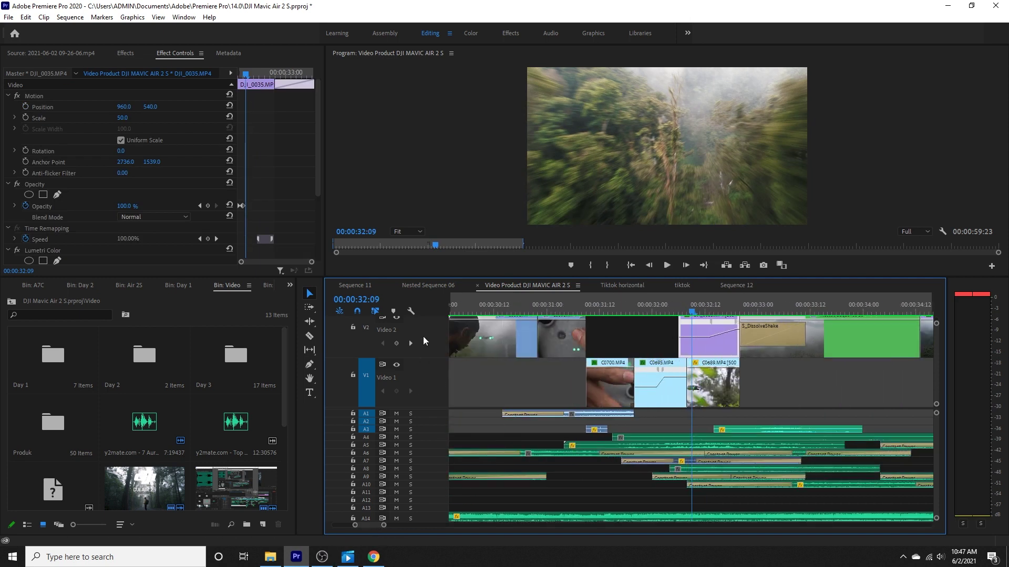
pyautogui.rightClick(699, 353)
pyautogui.click(699, 355)
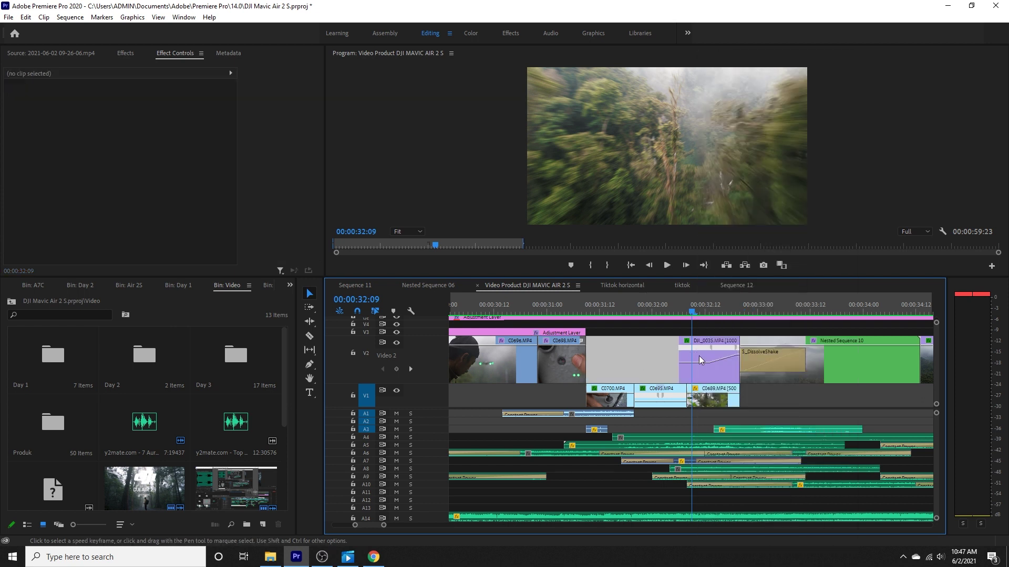
pyautogui.rightClick(702, 359)
pyautogui.click(703, 347)
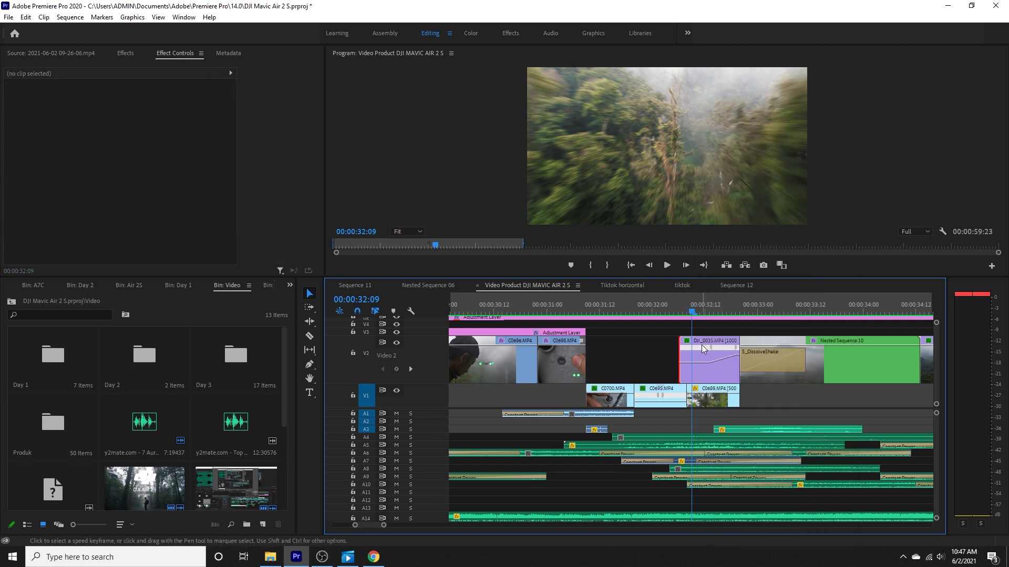
pyautogui.click(705, 343)
pyautogui.click(637, 122)
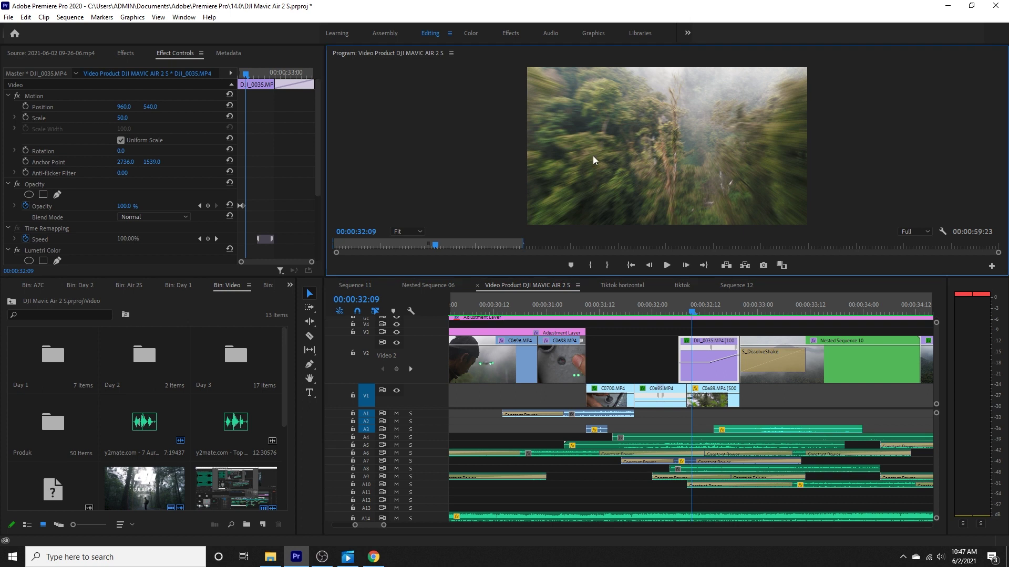
pyautogui.rightClick(704, 344)
pyautogui.click(714, 351)
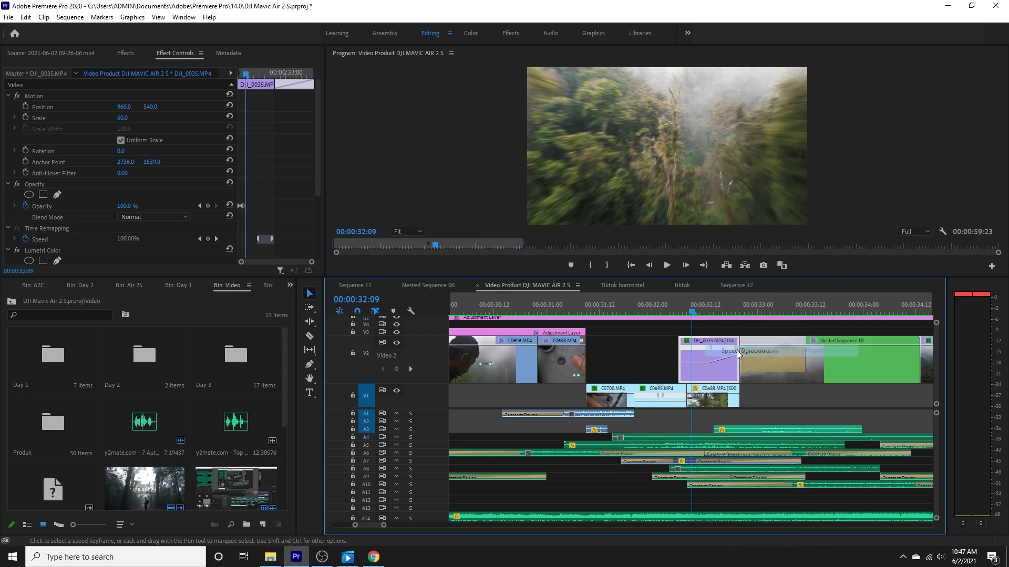
pyautogui.click(541, 317)
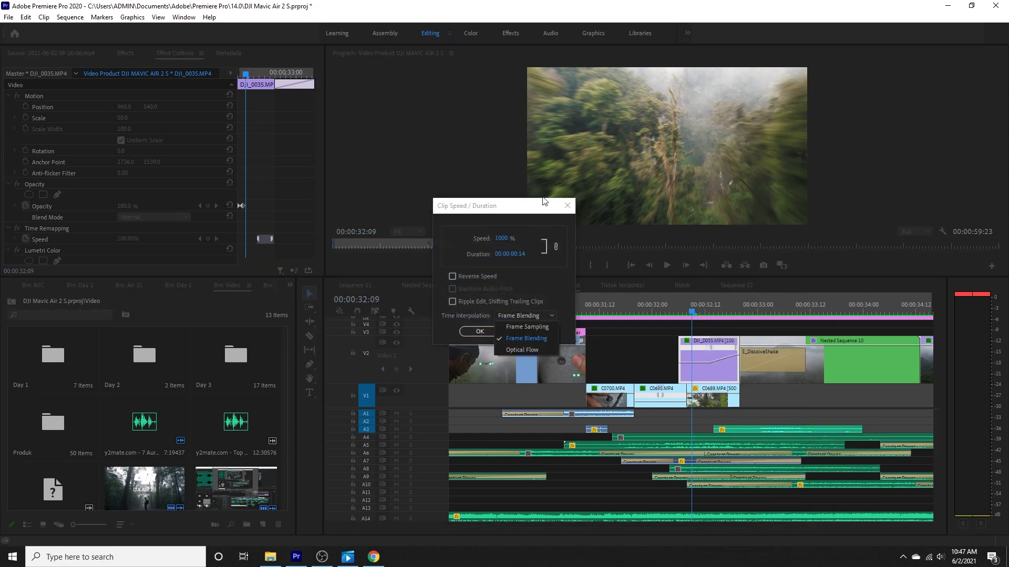
pyautogui.press('Escape')
pyautogui.press('Escape')
# Set the time interpolation of DJI_0035.MP4 to Frame Blending in its Speed/Duration settings
pyautogui.rightClick(704, 339)
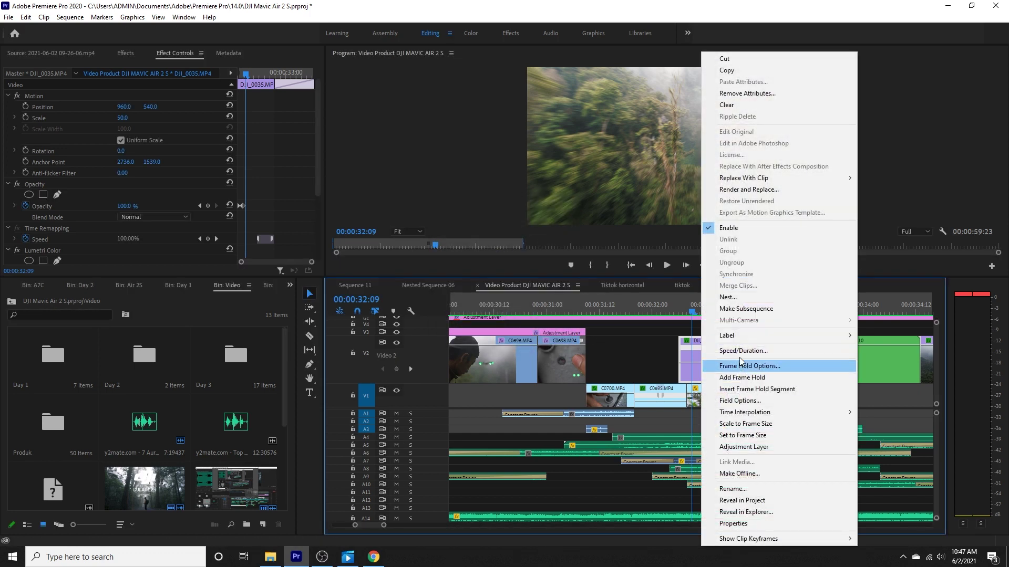
pyautogui.click(718, 350)
pyautogui.click(516, 316)
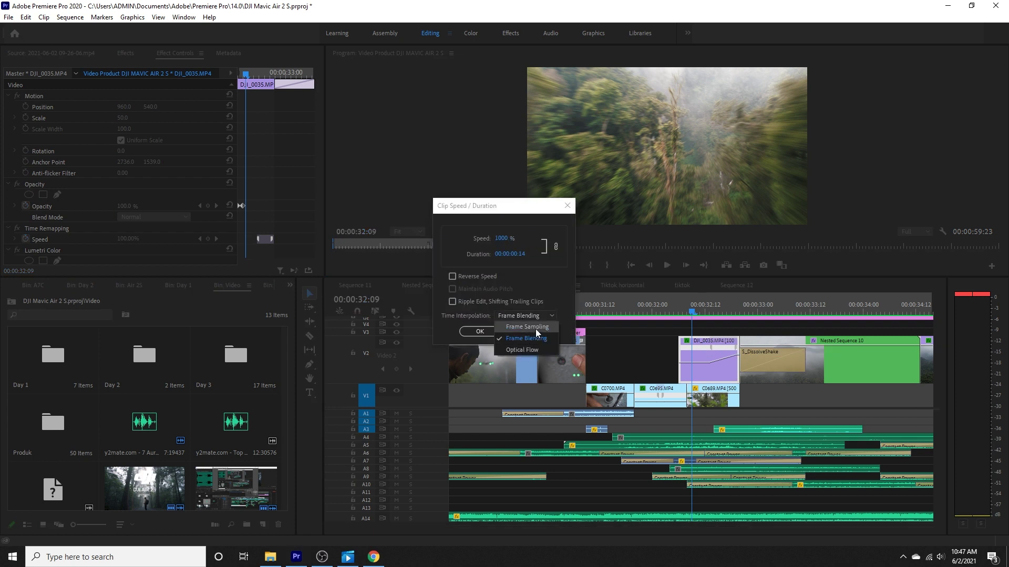
pyautogui.click(536, 340)
pyautogui.press('Return')
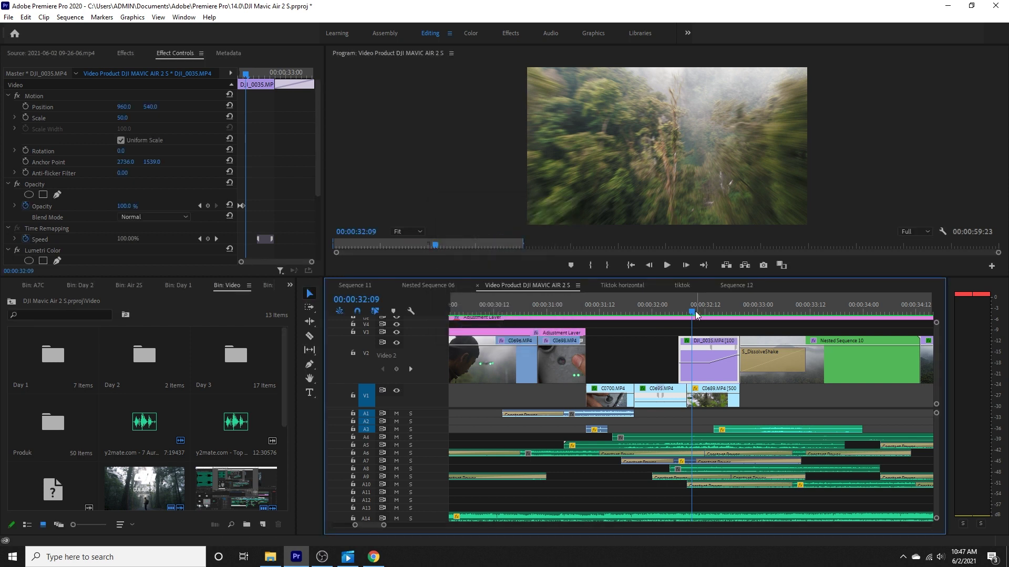
# Inspect the S_DissolveShake transition at 00:00:33:02 and look up the Sapphire dissolve transitions by searching the effects for "dissolve"
pyautogui.moveTo(695, 313); pyautogui.dragTo(791, 373)
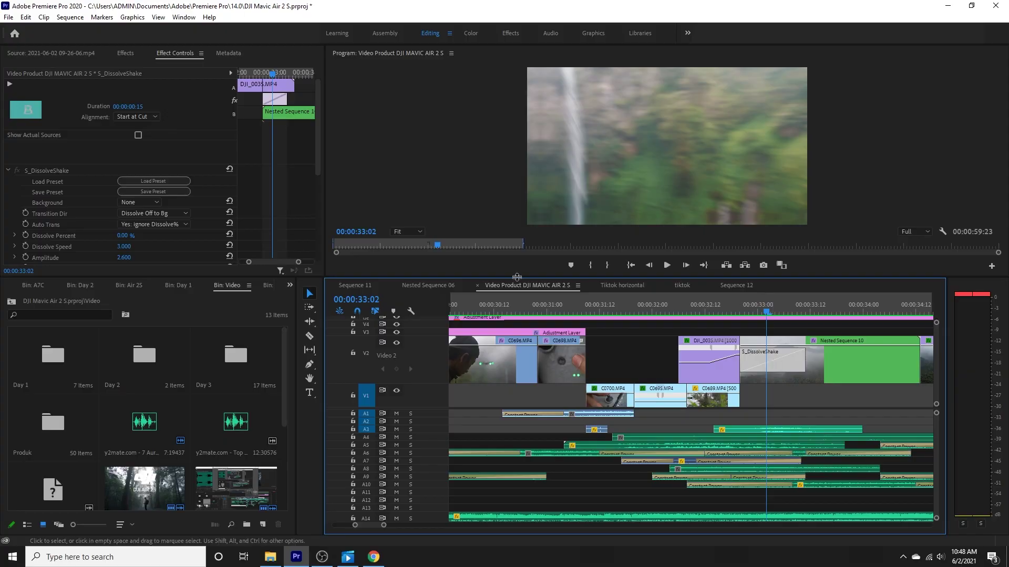
pyautogui.click(132, 54)
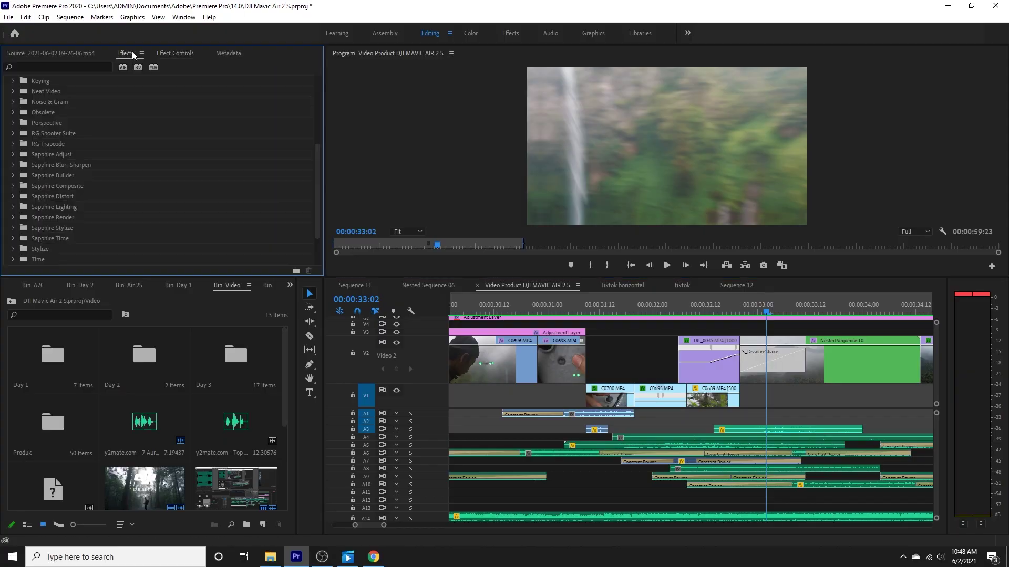
pyautogui.click(94, 63)
pyautogui.write('dissolve')
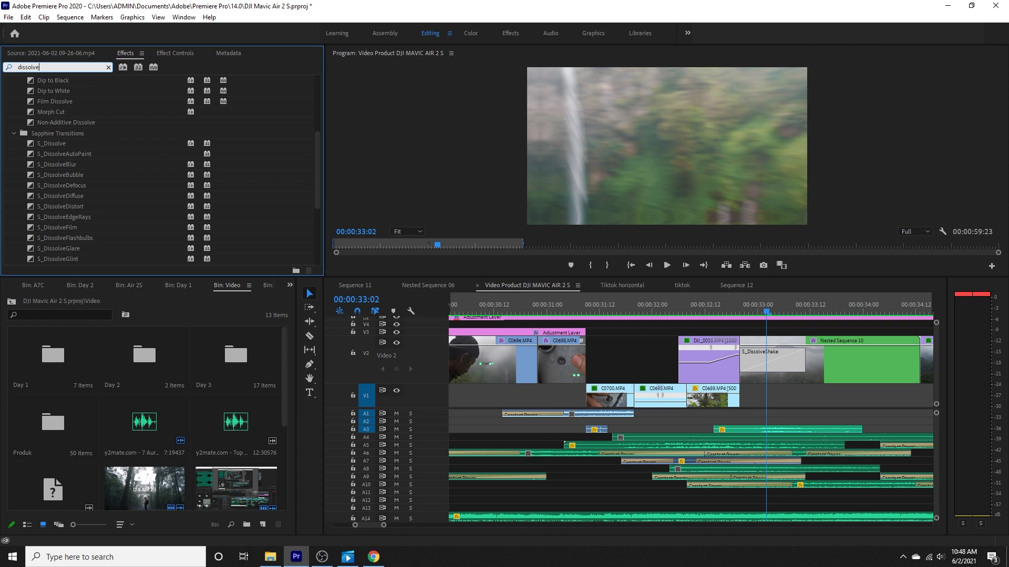
pyautogui.moveTo(317, 178); pyautogui.dragTo(304, 247)
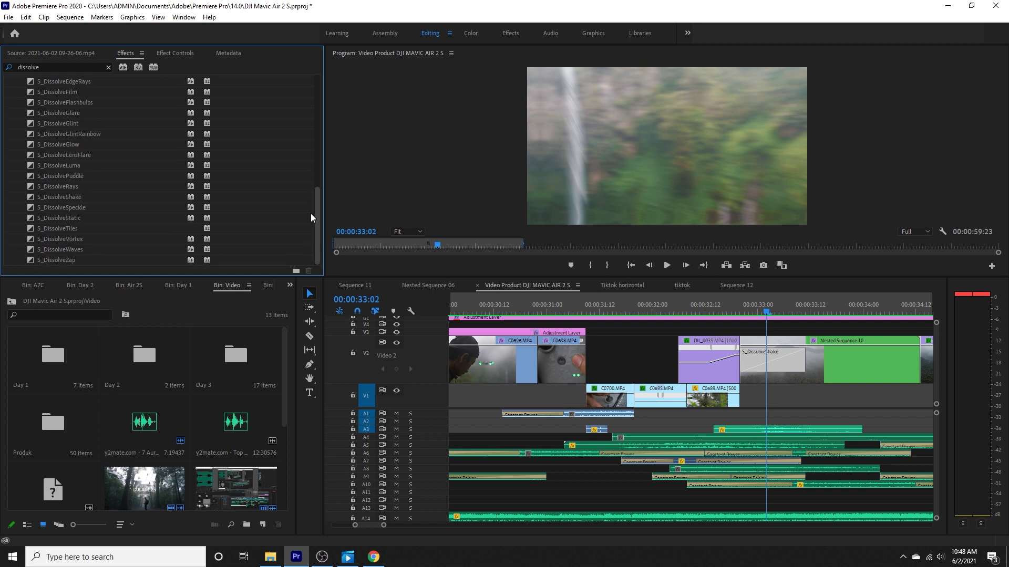
# Scrub through the misty mountain shots from 00:00:33:02 to 00:00:36:03 and bring back the clip's effect settings
pyautogui.click(395, 532)
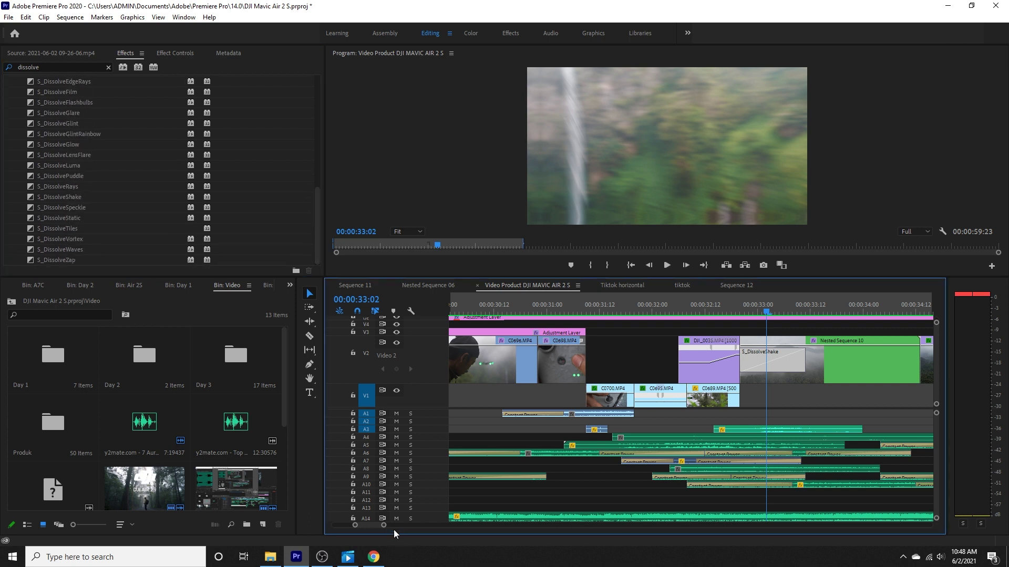
pyautogui.moveTo(385, 528); pyautogui.dragTo(436, 525)
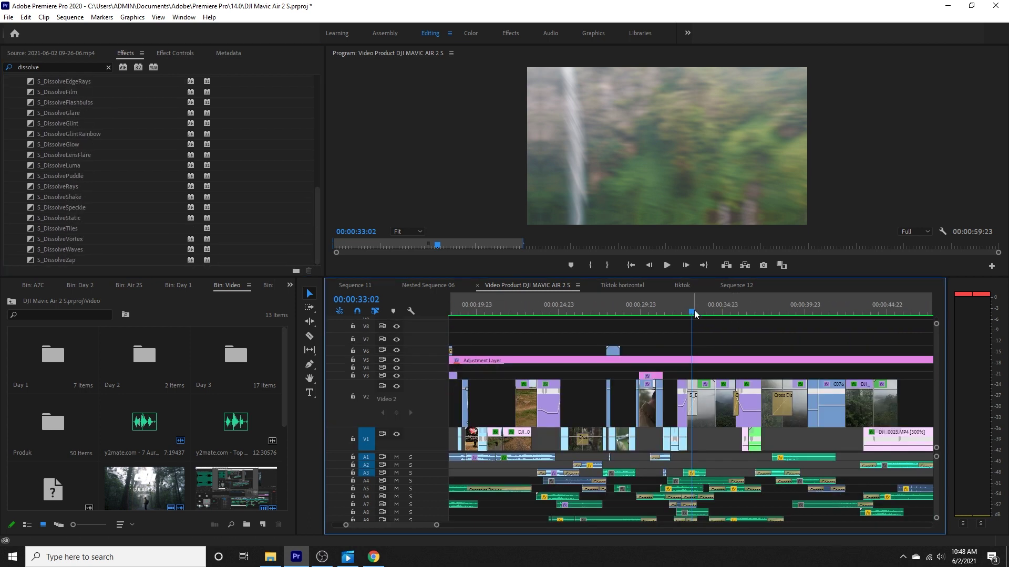
pyautogui.moveTo(696, 311); pyautogui.dragTo(733, 326)
pyautogui.click(723, 403)
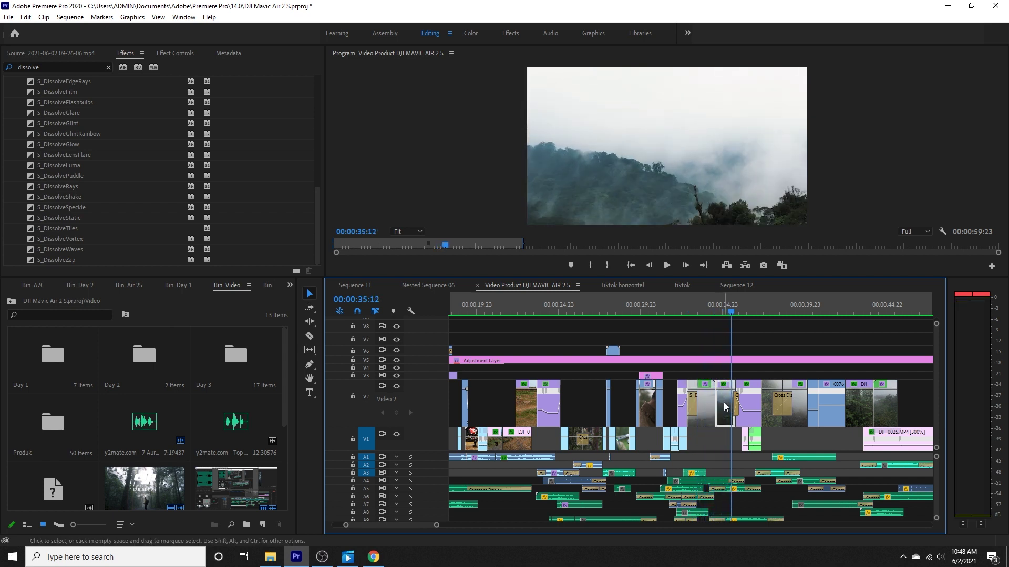
pyautogui.click(181, 50)
pyautogui.moveTo(733, 313); pyautogui.dragTo(741, 337)
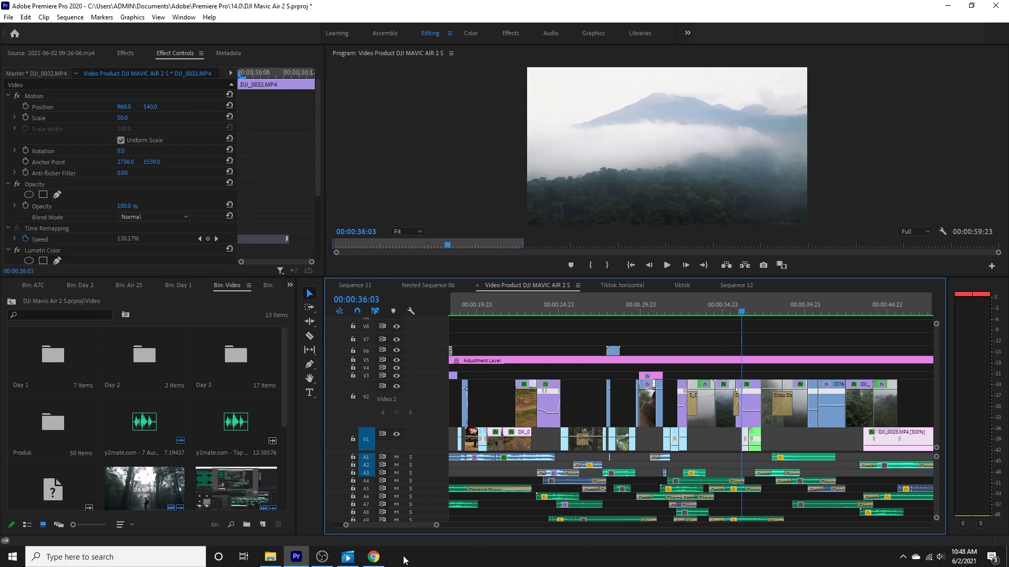
# Examine the speed-ramped clip at 00:00:36:03 and continue through the following Cross Dissolve to 00:00:39:00
pyautogui.press('=')
pyautogui.press('=')
pyautogui.moveTo(701, 313); pyautogui.dragTo(891, 355)
# Review the remaining timeline from the forest shot at 00:00:40:05 to the closing drone shot on black at 00:00:54:21
pyautogui.press('-')
pyautogui.press('-')
pyautogui.press('-')
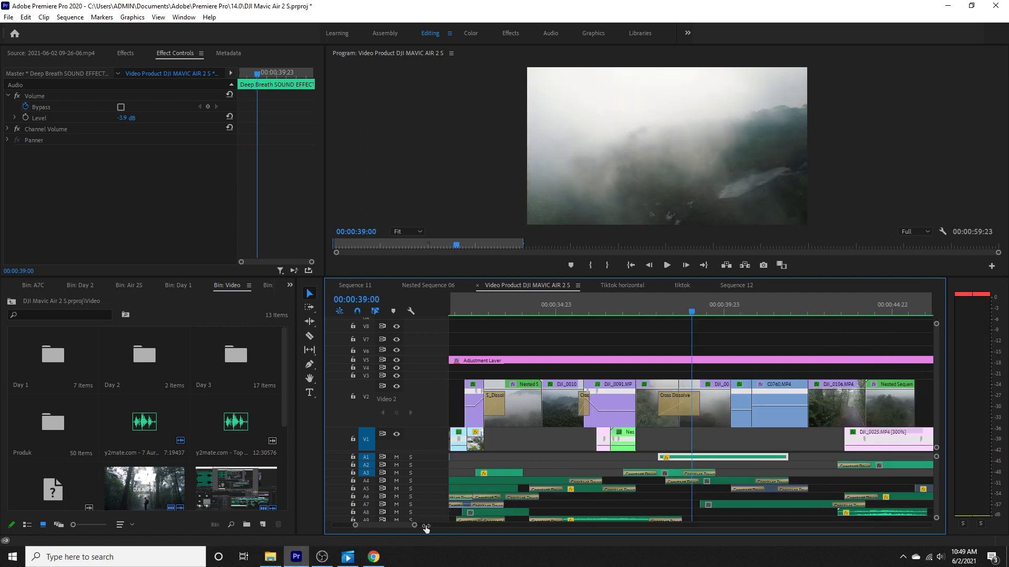
pyautogui.moveTo(691, 310); pyautogui.dragTo(707, 320)
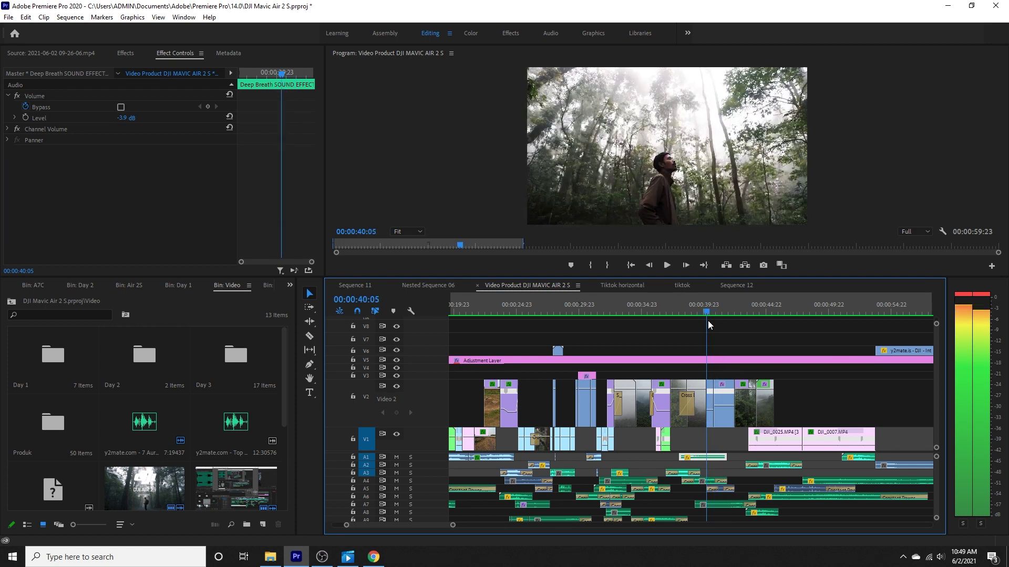
pyautogui.moveTo(708, 320); pyautogui.dragTo(891, 367)
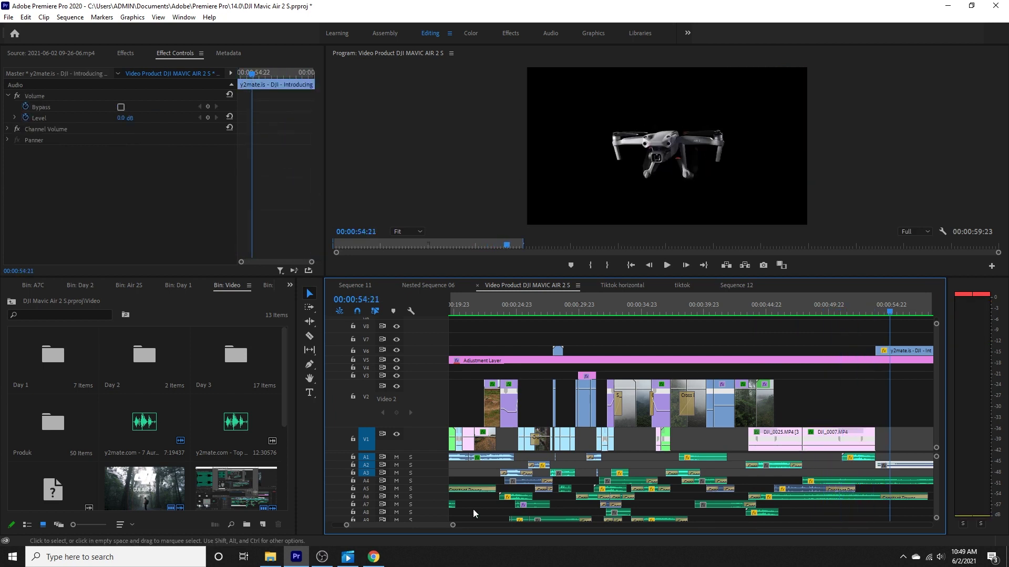